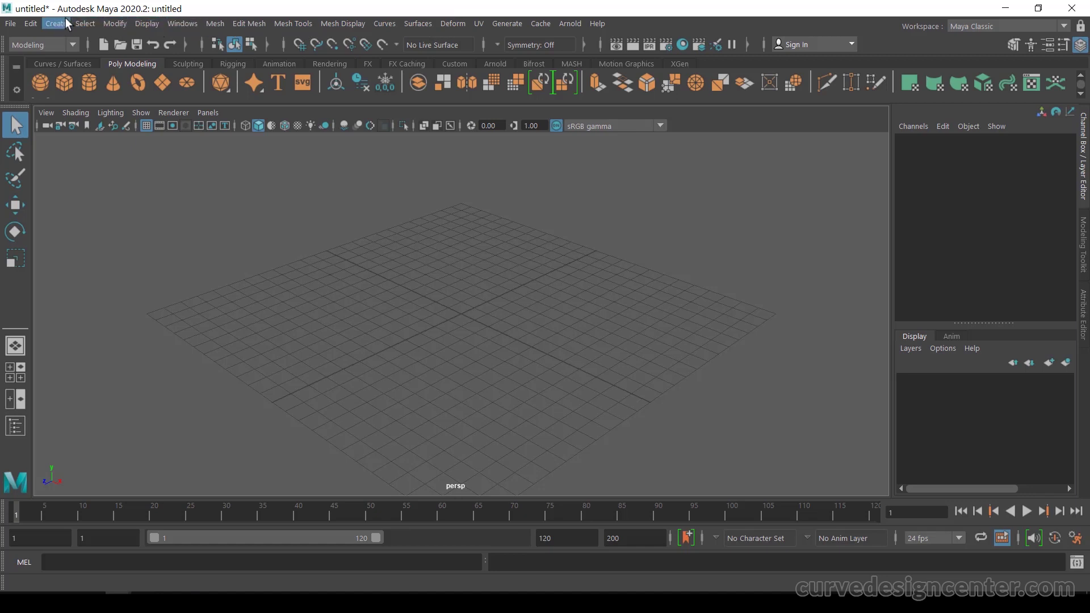
Switch the menu set to Rigging, then back to Modeling
{"action": "left_click", "coordinate": [52, 44]}
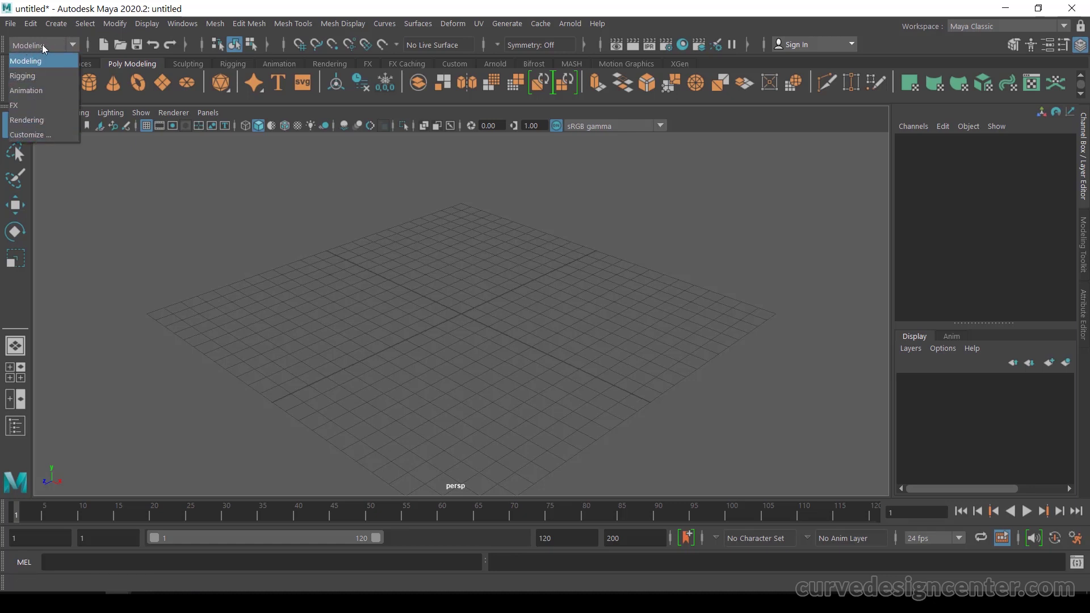
{"action": "left_click", "coordinate": [34, 76]}
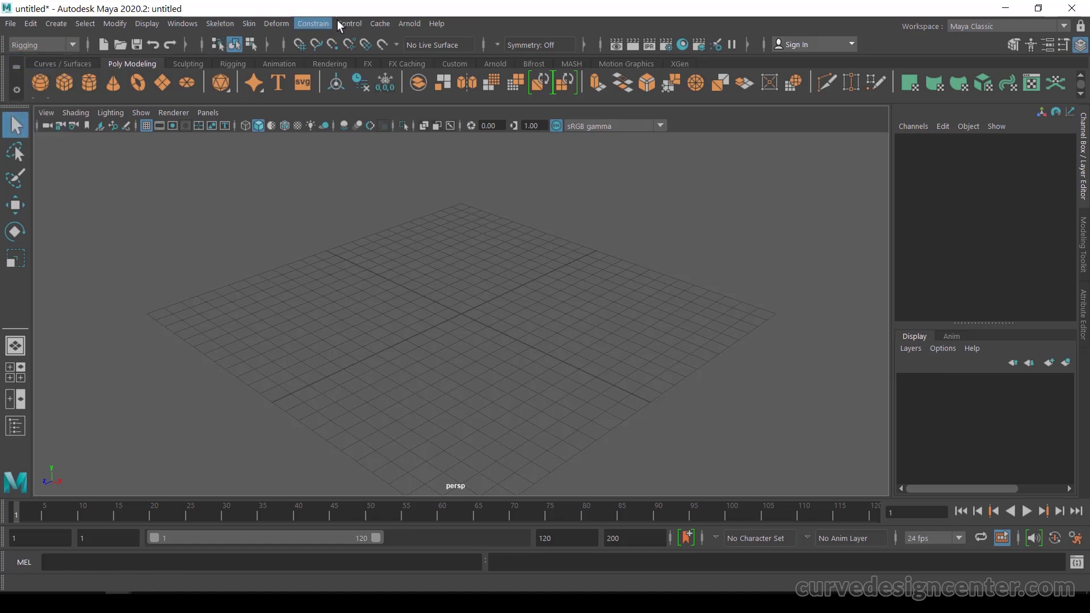
{"action": "left_click", "coordinate": [73, 45]}
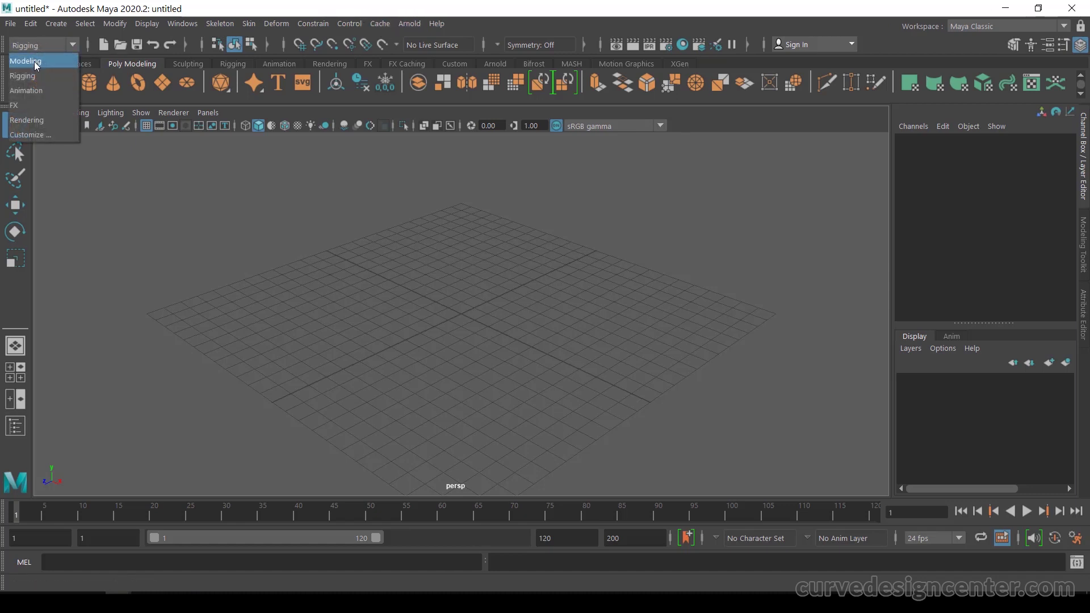
{"action": "left_click", "coordinate": [33, 62]}
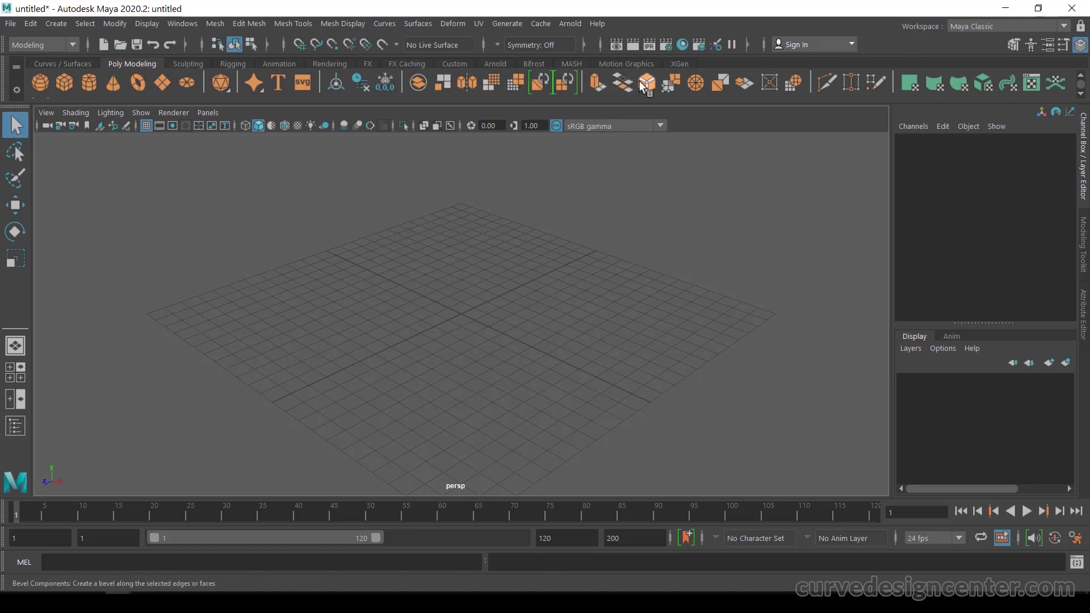
Browse the Rigging, Sculpting and Poly Modeling shelf tabs, ending on Curves / Surfaces
{"action": "left_click", "coordinate": [59, 63]}
{"action": "left_click", "coordinate": [234, 64]}
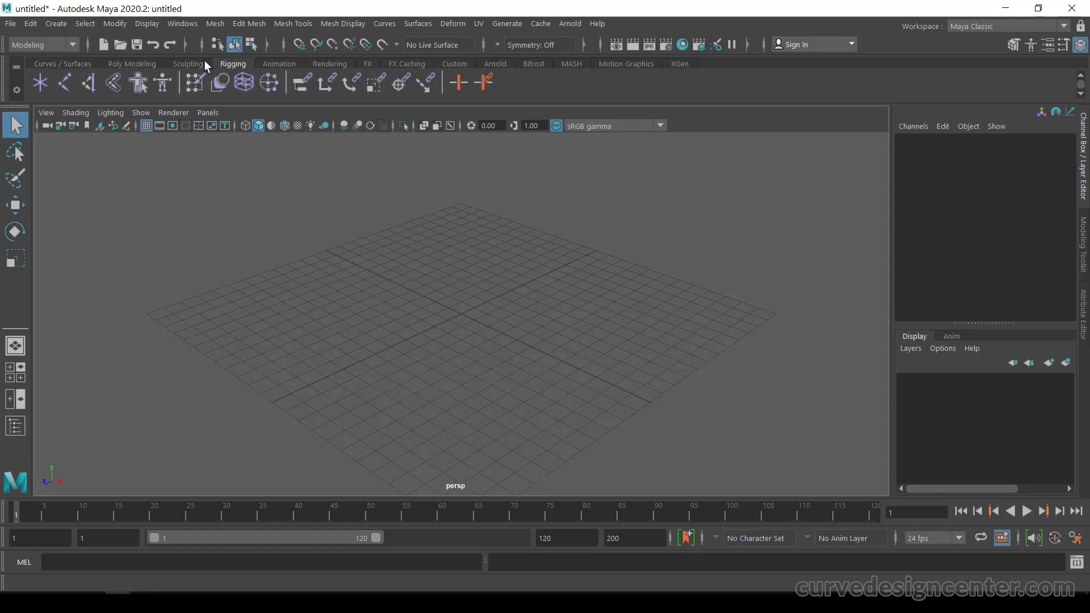
{"action": "left_click", "coordinate": [184, 63]}
{"action": "left_click", "coordinate": [128, 62]}
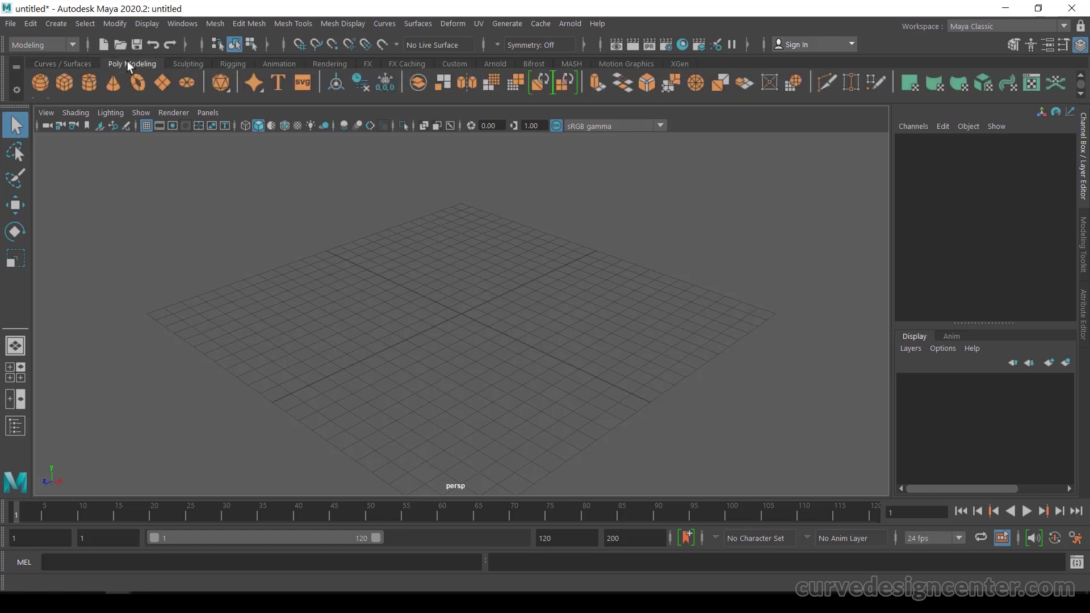
{"action": "left_click", "coordinate": [57, 63]}
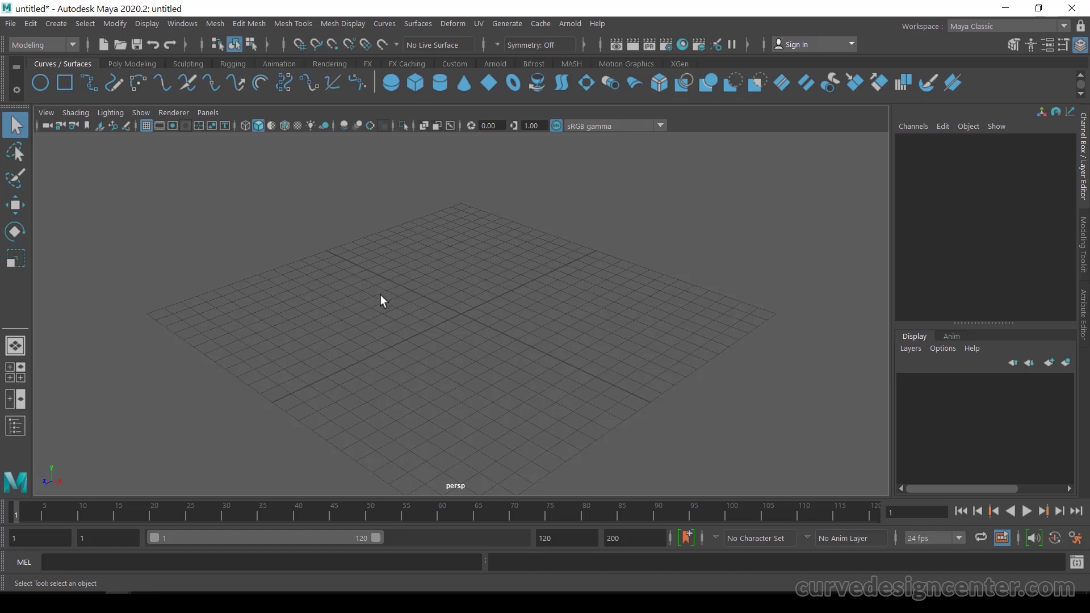
Try the single, two-pane and Four View layouts, keep Four View, and show the Outliner
{"action": "left_click", "coordinate": [14, 375]}
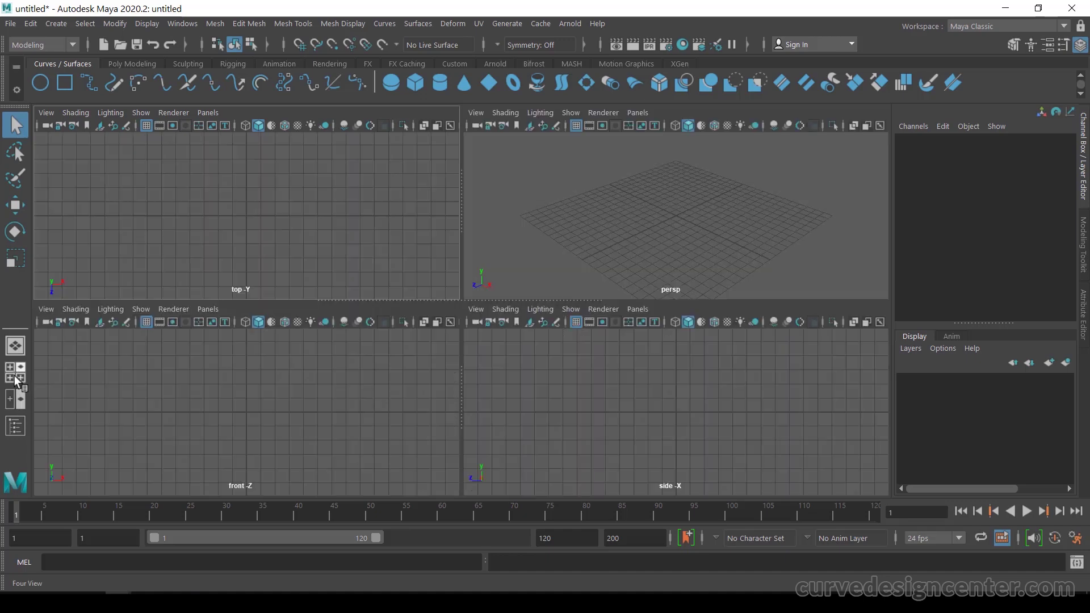
{"action": "left_click", "coordinate": [15, 379]}
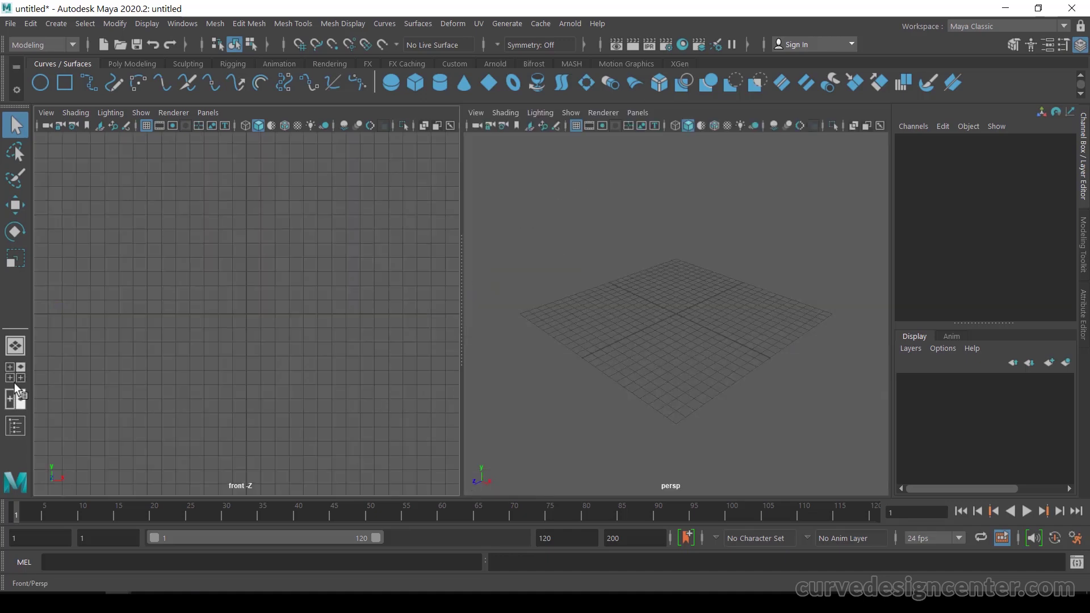
{"action": "left_click", "coordinate": [14, 378]}
{"action": "left_click", "coordinate": [15, 345]}
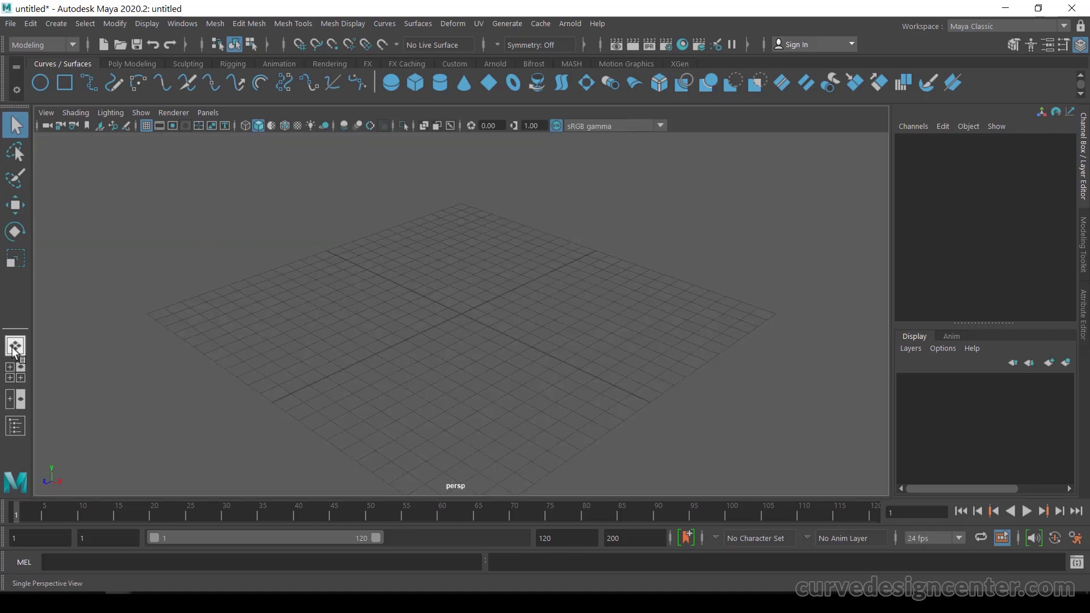
{"action": "left_click", "coordinate": [15, 377]}
{"action": "left_click", "coordinate": [15, 399]}
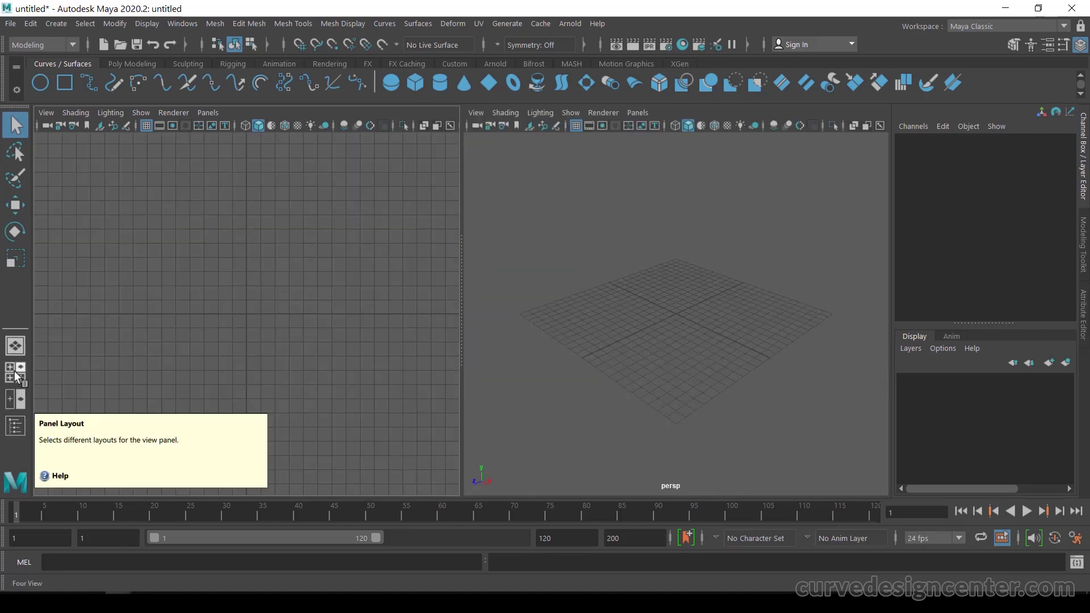
{"action": "left_click", "coordinate": [15, 377]}
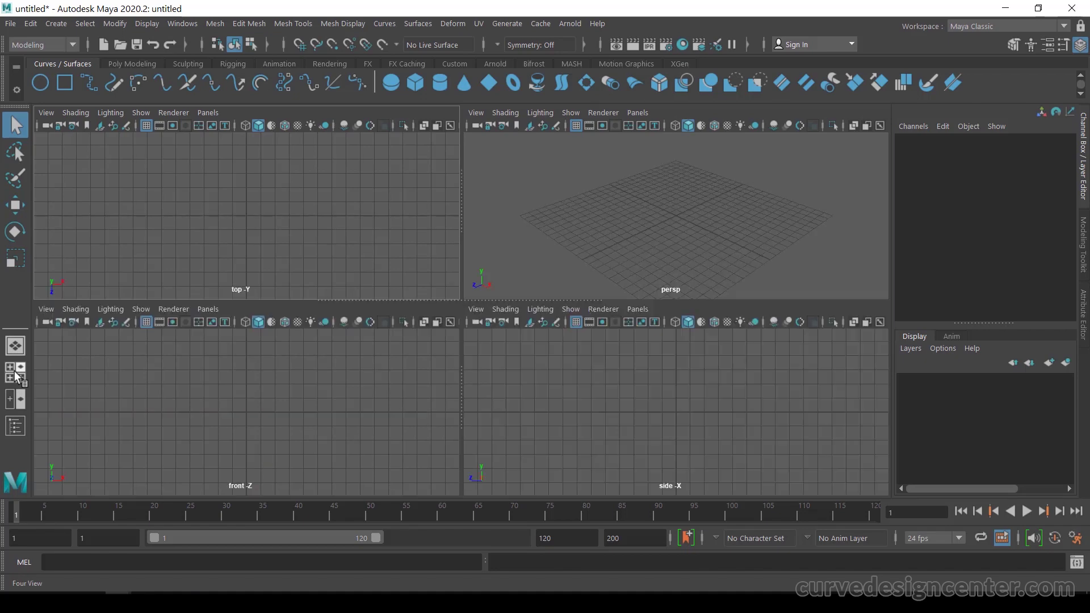
{"action": "left_click", "coordinate": [14, 427]}
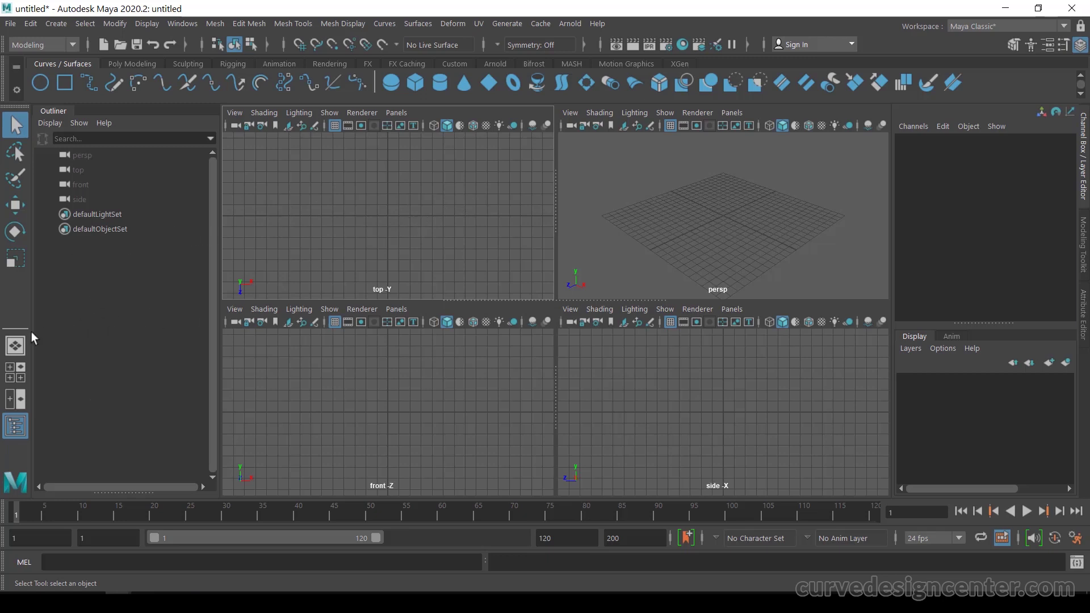
Switch to a single perspective view and toggle the Outliner off and back on
{"action": "left_click", "coordinate": [12, 347]}
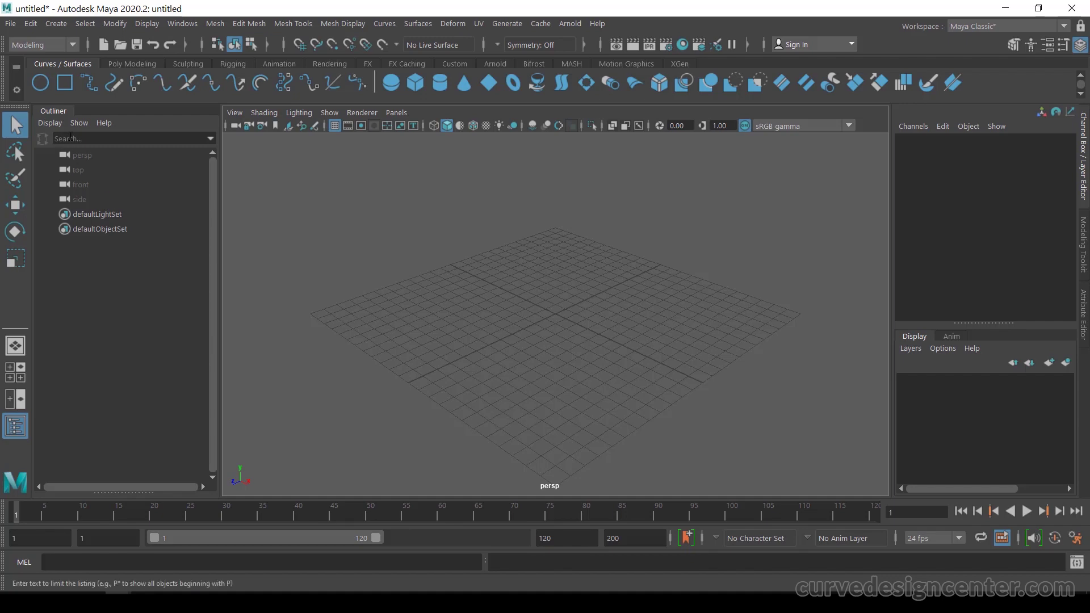
{"action": "left_click", "coordinate": [16, 431]}
{"action": "left_click", "coordinate": [16, 434]}
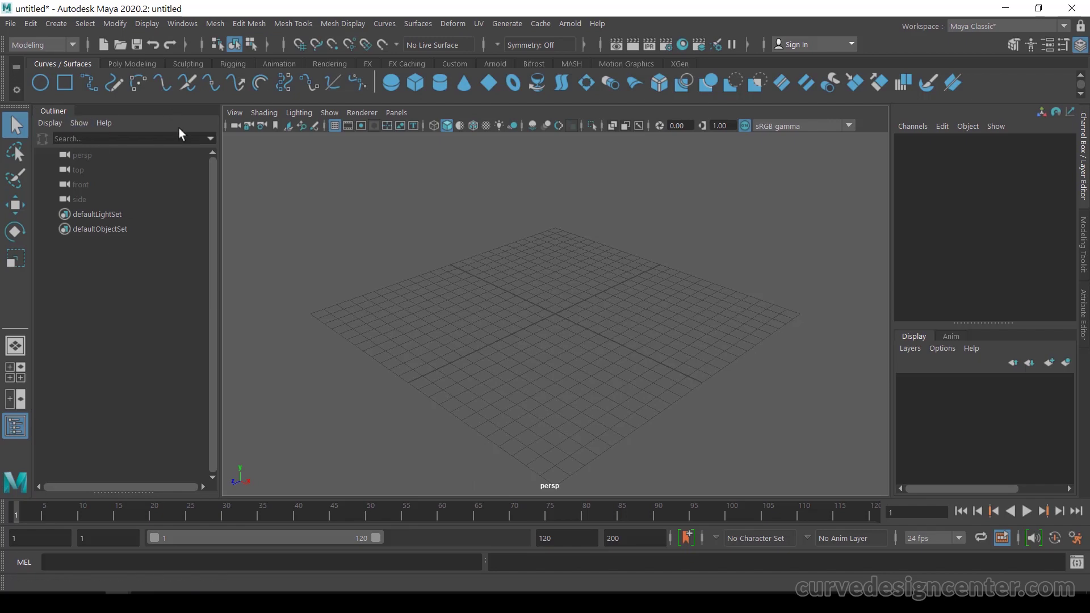
{"action": "left_click", "coordinate": [16, 428]}
{"action": "left_click", "coordinate": [16, 428]}
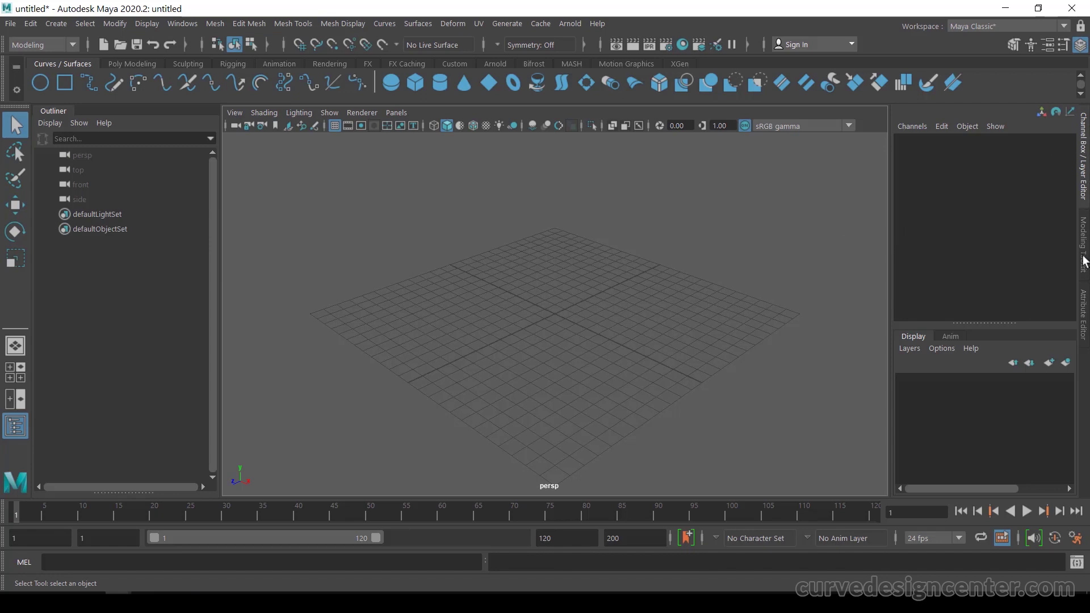
Toggle between Channel Box and Attribute Editor, leaving the Attribute Editor shown, and activate the NURBS sphere tool
{"action": "left_click", "coordinate": [1084, 319]}
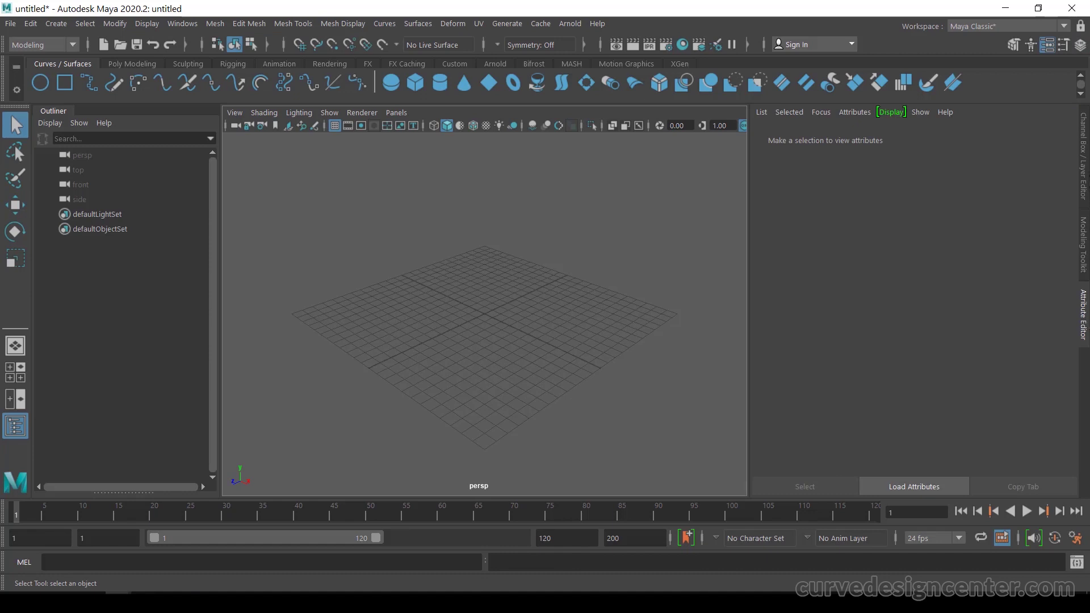
{"action": "left_click", "coordinate": [1084, 165]}
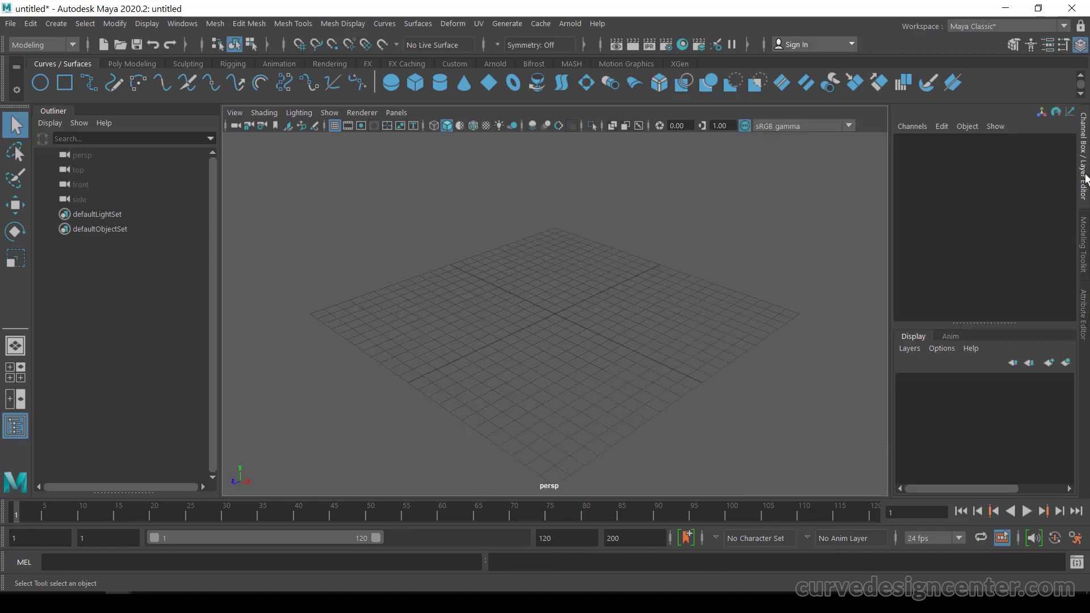
{"action": "left_click", "coordinate": [1085, 329]}
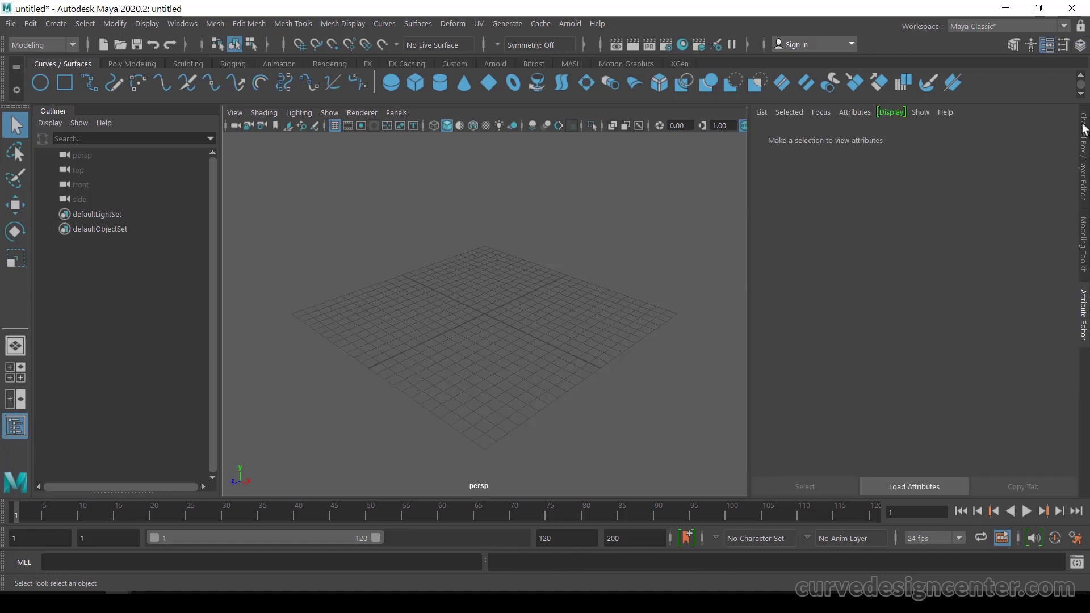
{"action": "left_click", "coordinate": [1080, 46]}
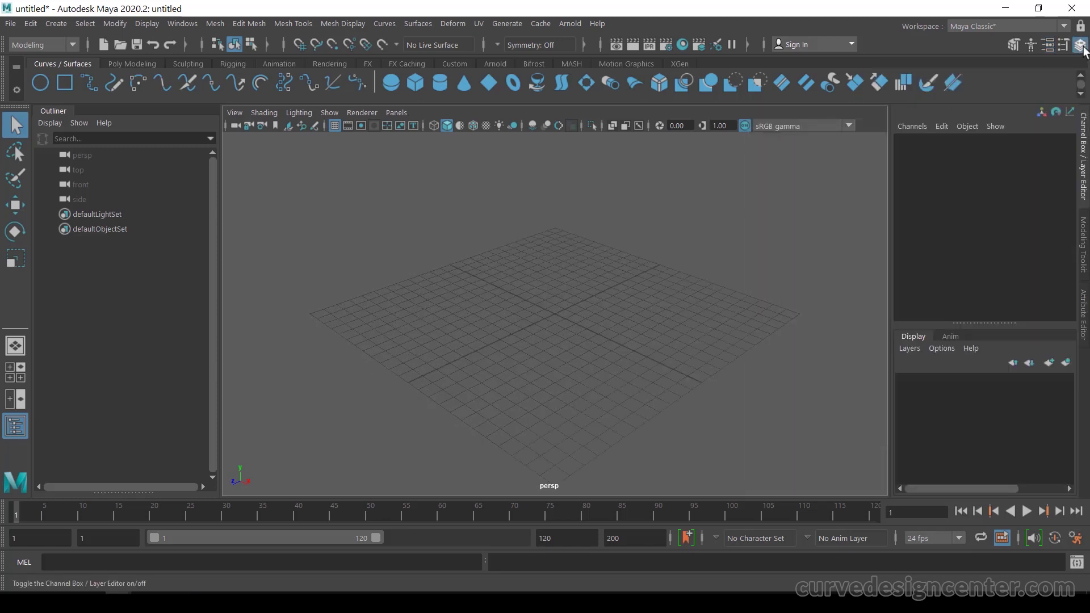
{"action": "left_click", "coordinate": [1050, 49]}
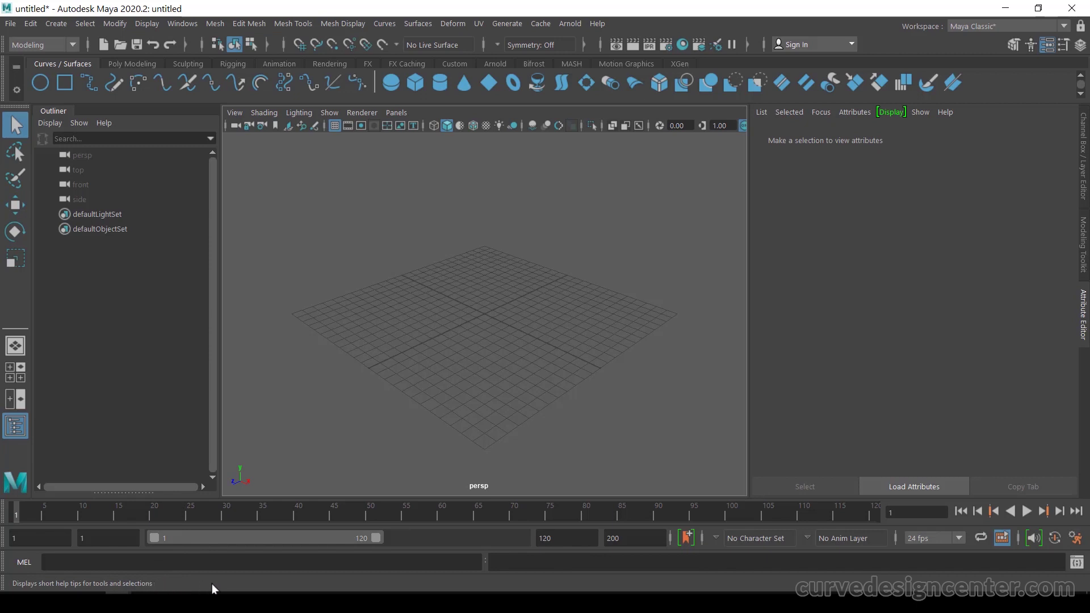
{"action": "key", "text": "g"}
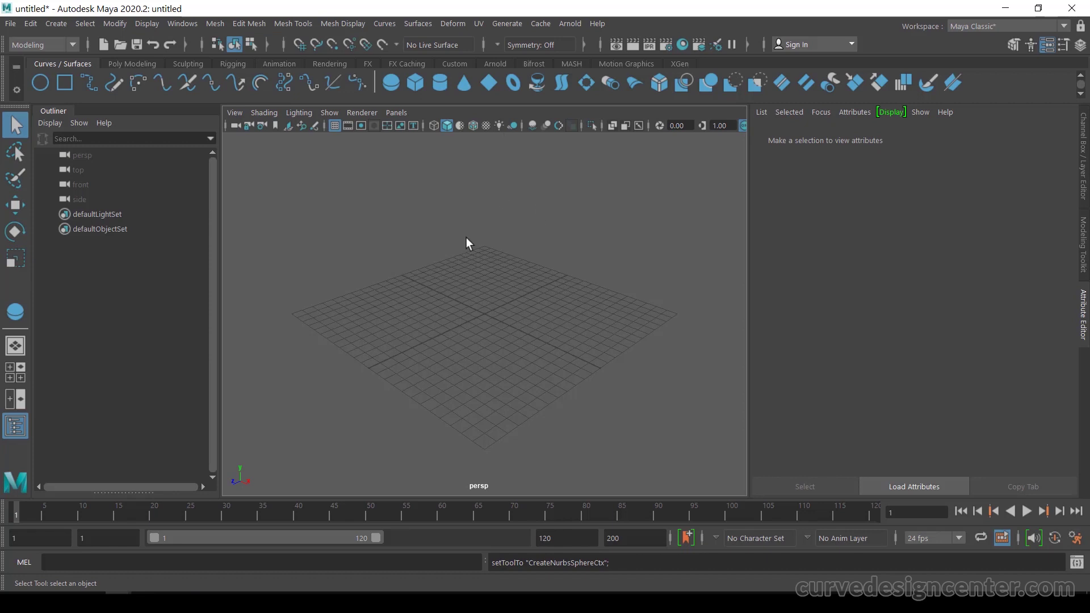
Draw a NURBS sphere of radius 4.336 at the grid centre and reselect it to view makeNurbSphere1
{"action": "left_click", "coordinate": [396, 85]}
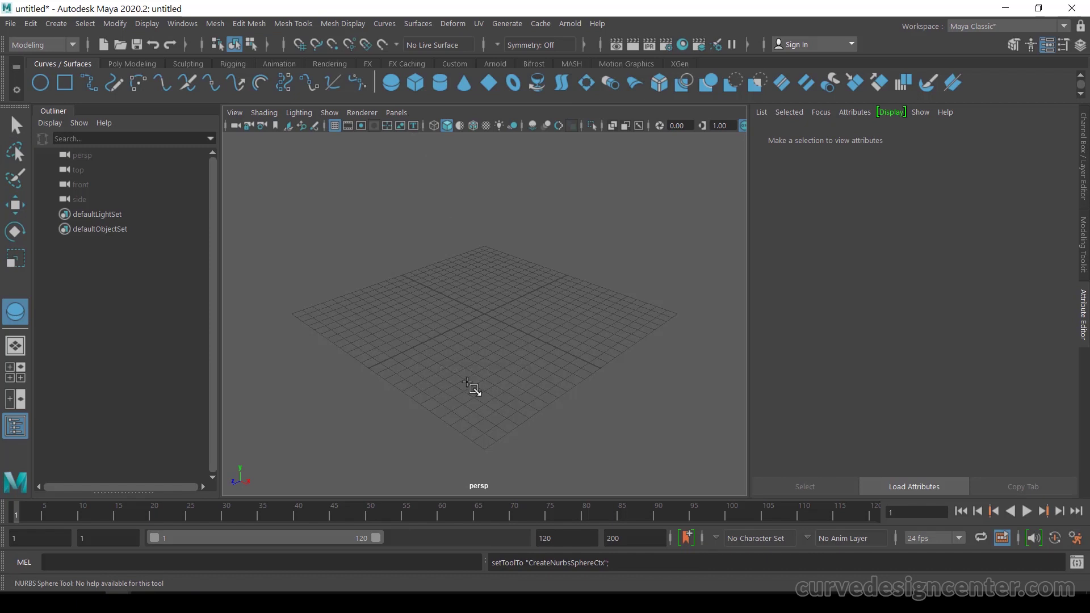
{"action": "left_click_drag", "start_coordinate": [476, 310], "coordinate": [495, 336]}
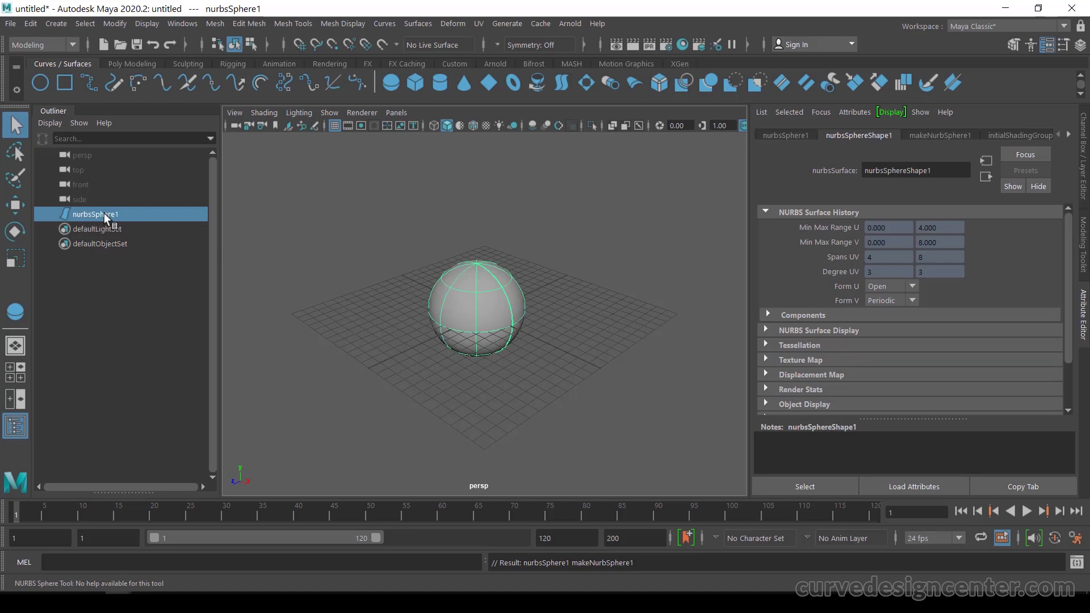
{"action": "key", "text": "q"}
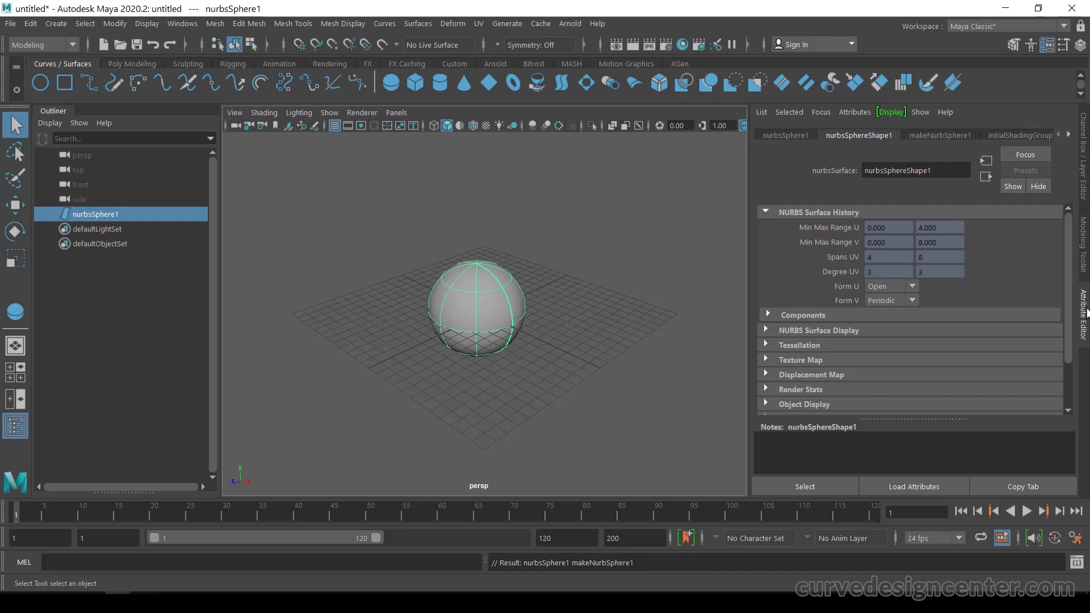
{"action": "left_click", "coordinate": [287, 372]}
{"action": "scroll", "coordinate": [289, 372], "scroll_direction": "up", "scroll_amount": 4}
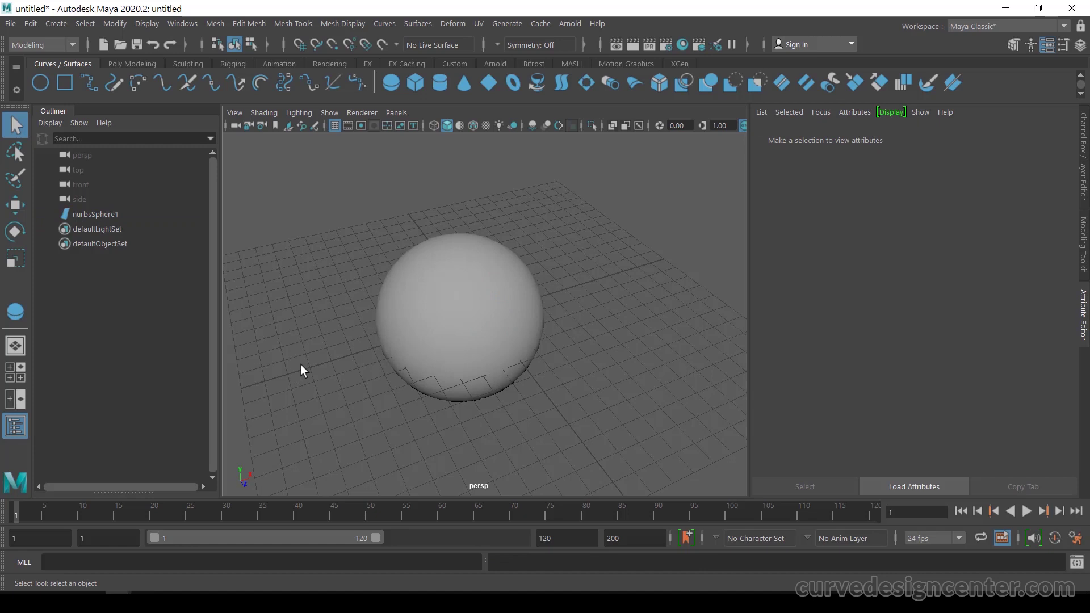
{"action": "left_click", "coordinate": [452, 316]}
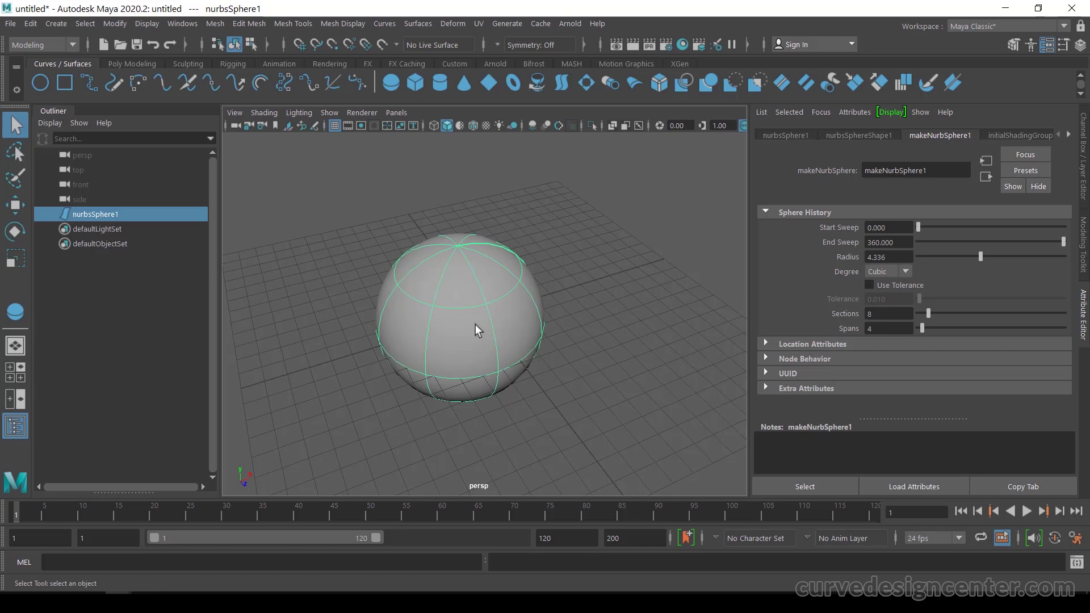
{"action": "left_click", "coordinate": [415, 83]}
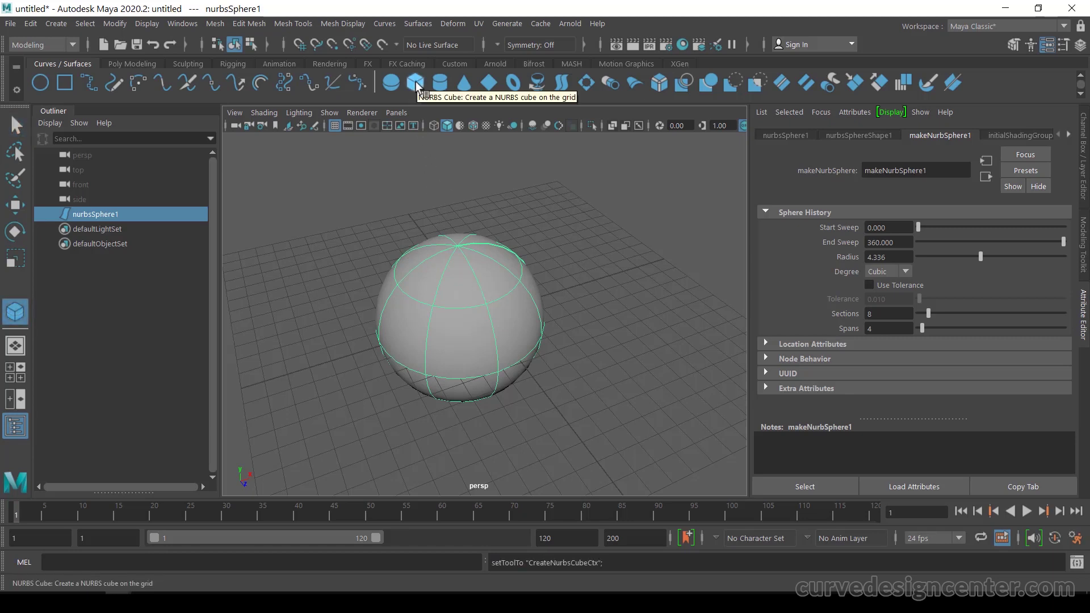
Draw nurbsCube1 and nurbsCylinder1 by base and height beside the sphere, then select the cube's top face
{"action": "left_click_drag", "start_coordinate": [554, 224], "coordinate": [627, 228]}
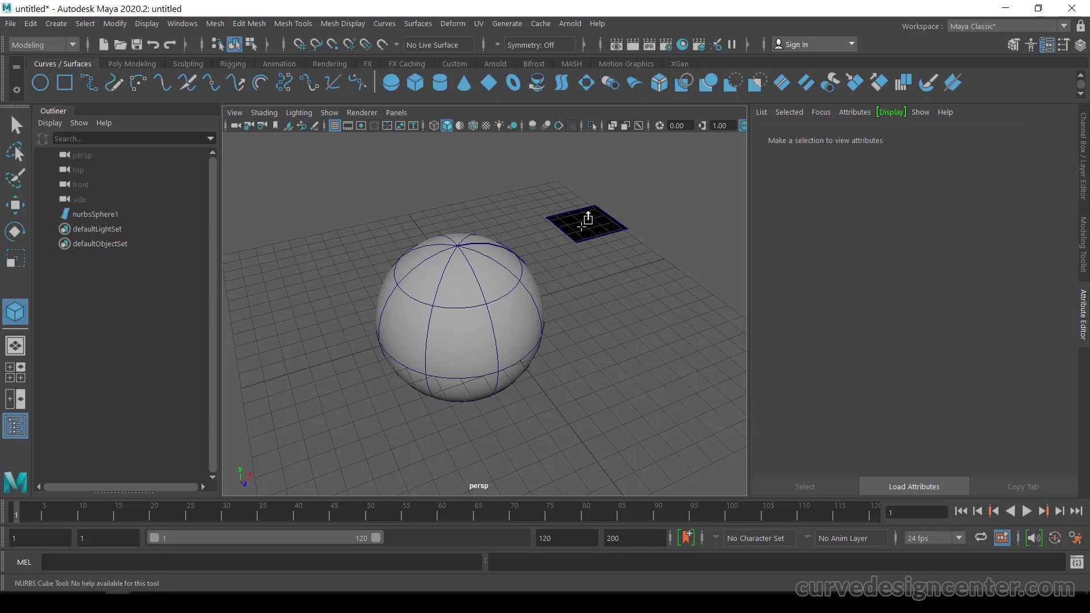
{"action": "left_click_drag", "start_coordinate": [583, 223], "coordinate": [580, 165]}
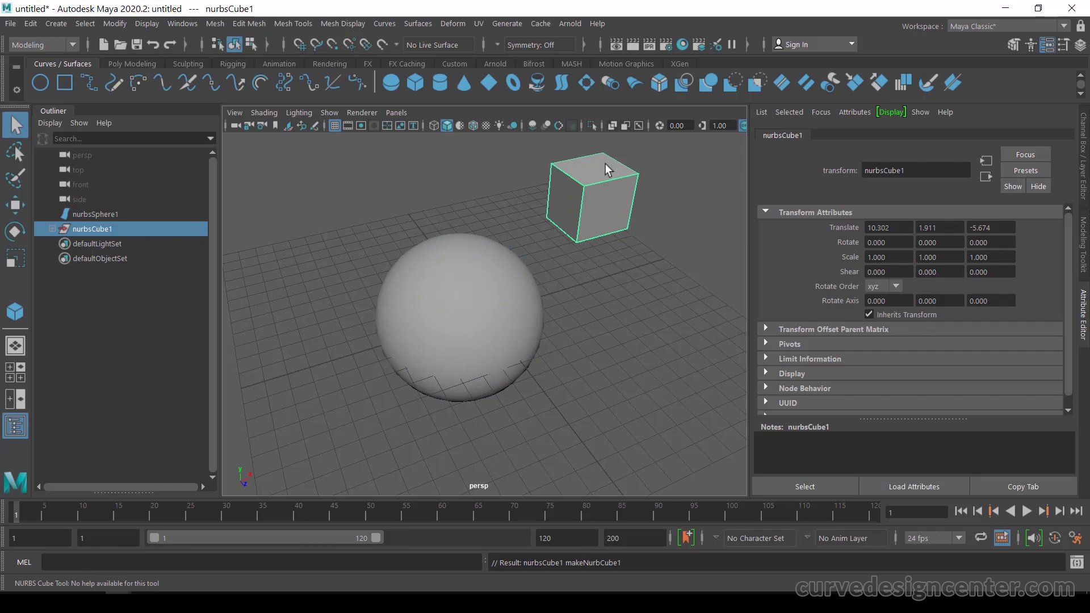
{"action": "left_click", "coordinate": [439, 83]}
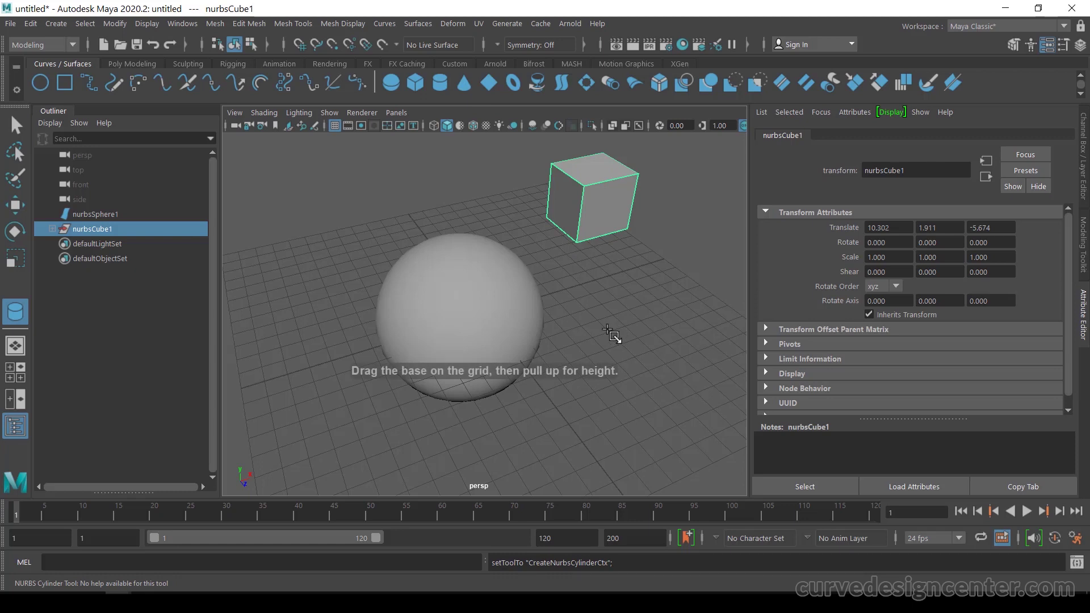
{"action": "left_click_drag", "start_coordinate": [612, 330], "coordinate": [590, 306]}
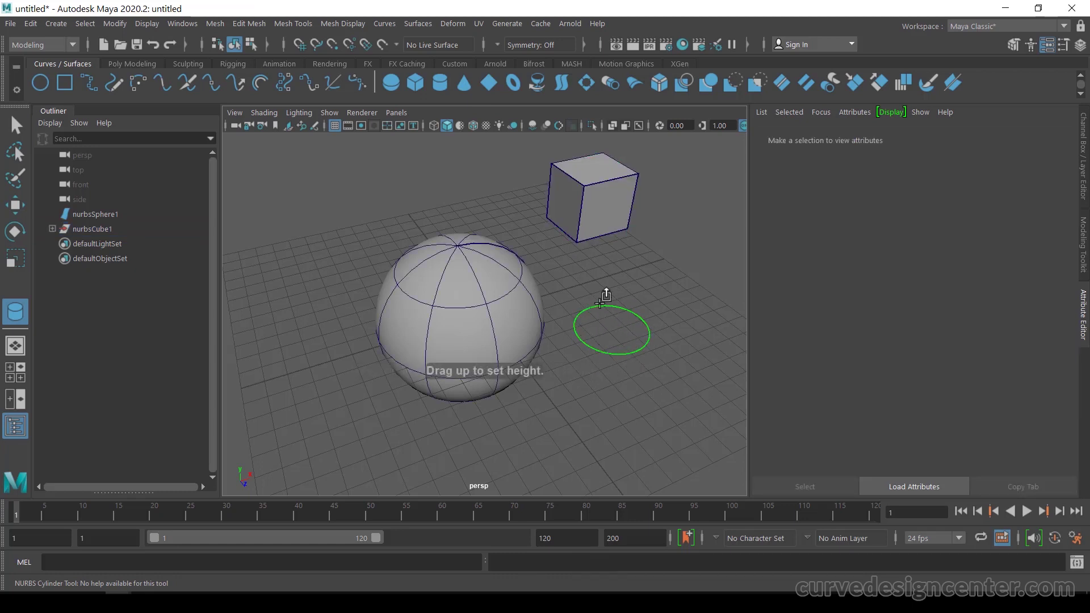
{"action": "left_click_drag", "start_coordinate": [618, 323], "coordinate": [633, 237]}
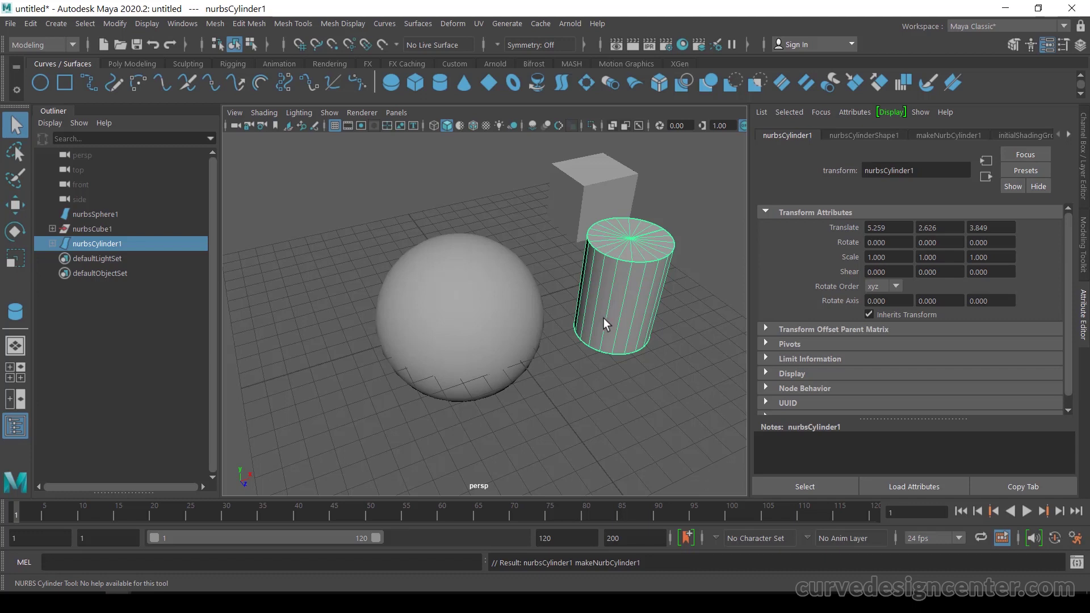
{"action": "key", "text": "q"}
{"action": "left_click", "coordinate": [584, 182]}
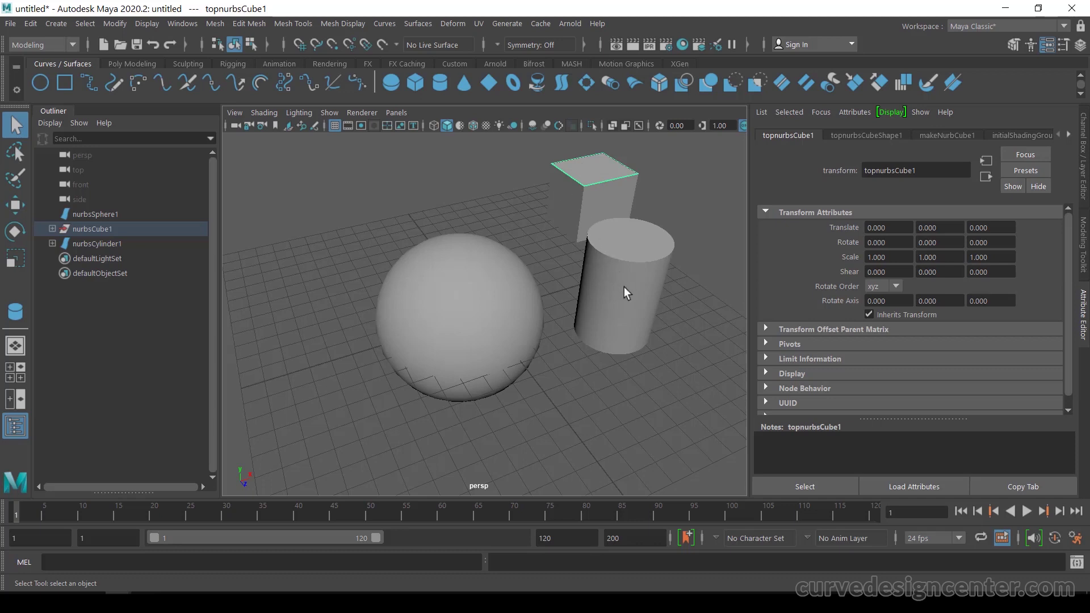
Expand nurbsCylinder1 in the Outliner and select its bottomCap1 and topCap1, then the whole cylinder
{"action": "left_click", "coordinate": [460, 307]}
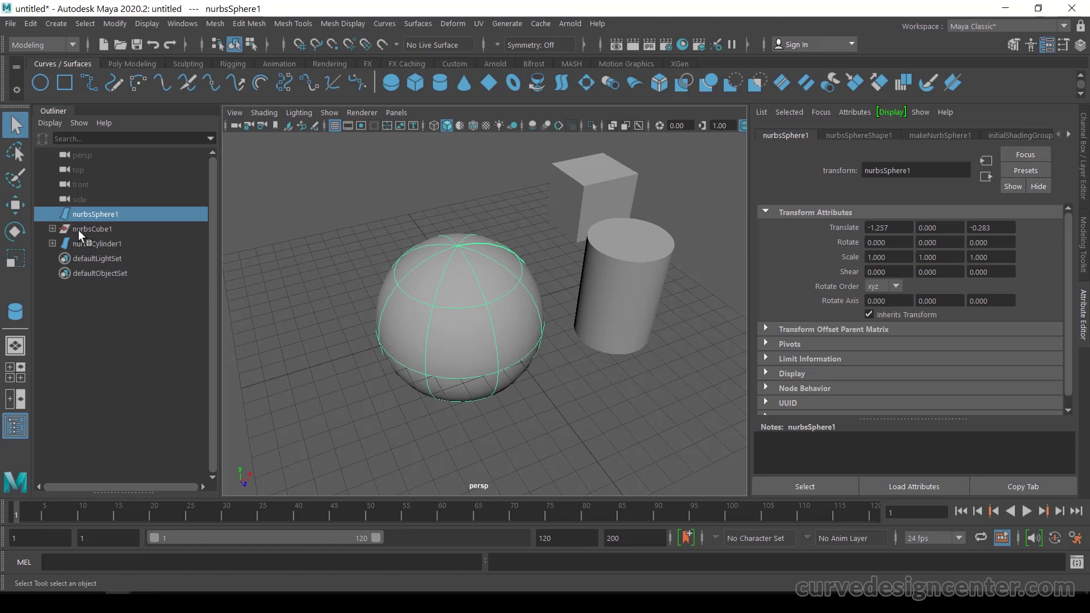
{"action": "left_click", "coordinate": [608, 280]}
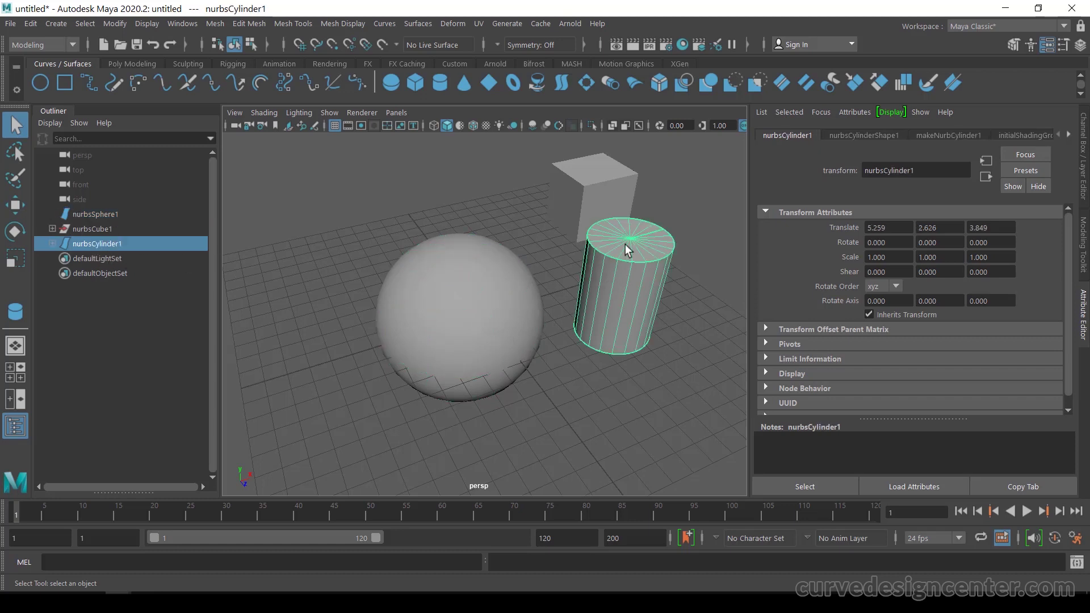
{"action": "left_click", "coordinate": [50, 244]}
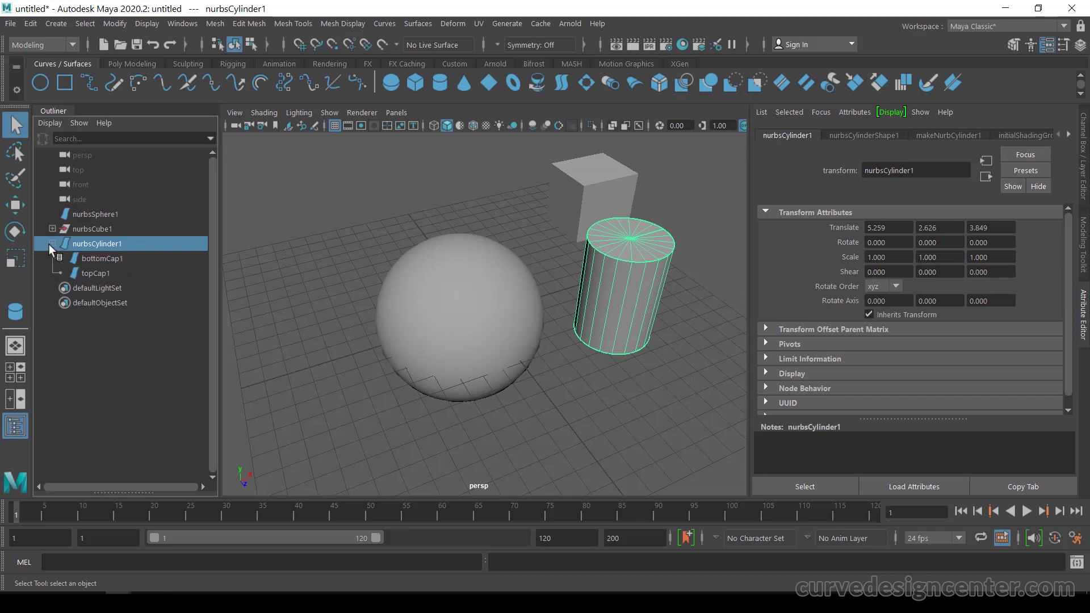
{"action": "left_click", "coordinate": [101, 258]}
{"action": "left_click", "coordinate": [98, 274]}
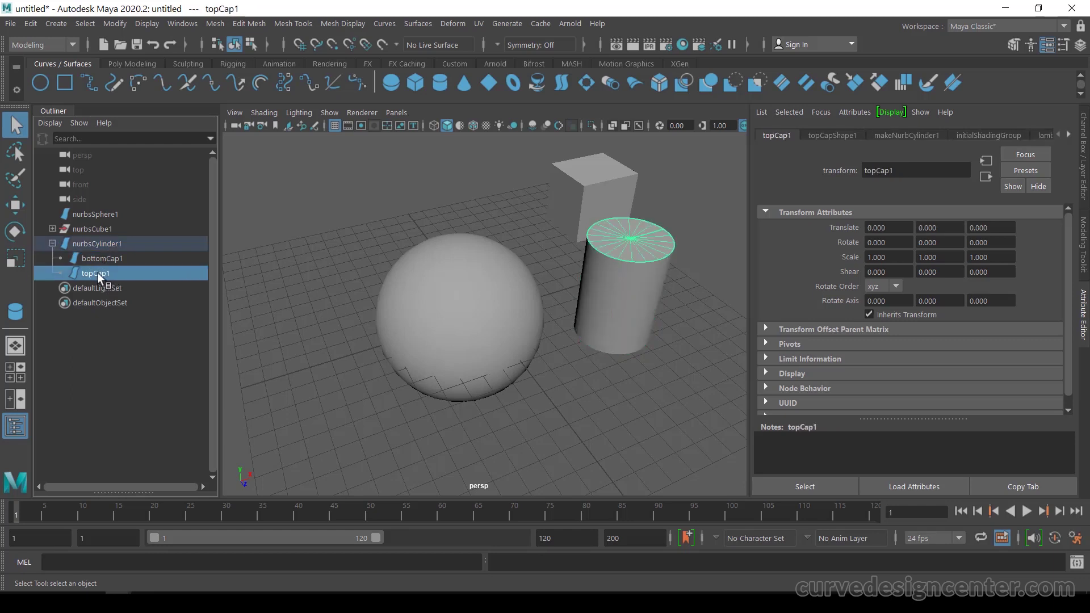
{"action": "left_click", "coordinate": [98, 258]}
{"action": "left_click", "coordinate": [96, 243]}
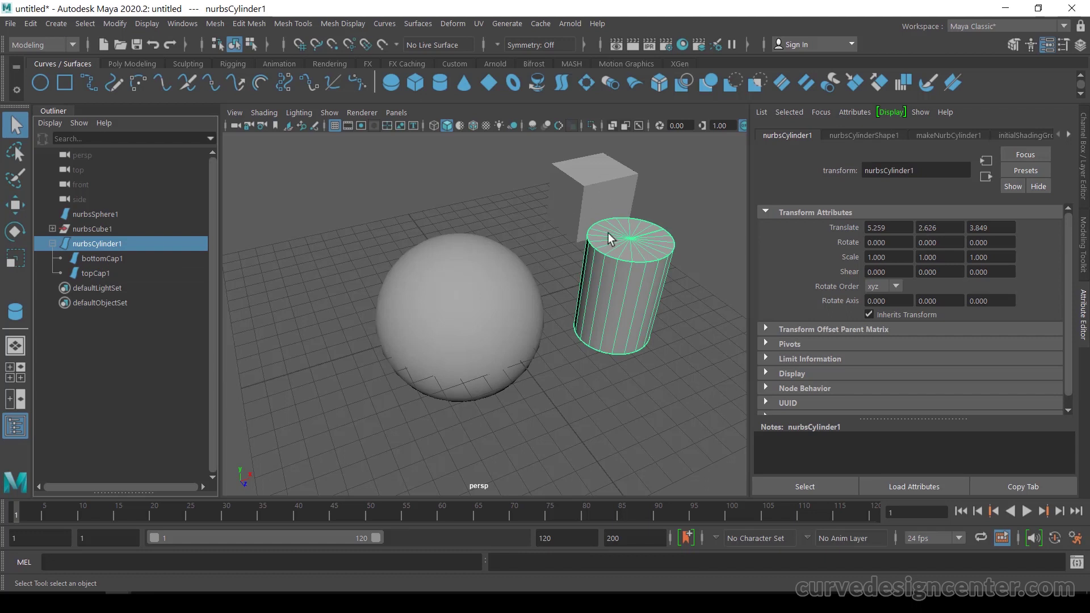
Expand nurbsCube1 and select its top, bottom, left, right and front faces, then reselect the sphere
{"action": "left_click", "coordinate": [90, 230]}
{"action": "left_click", "coordinate": [52, 229]}
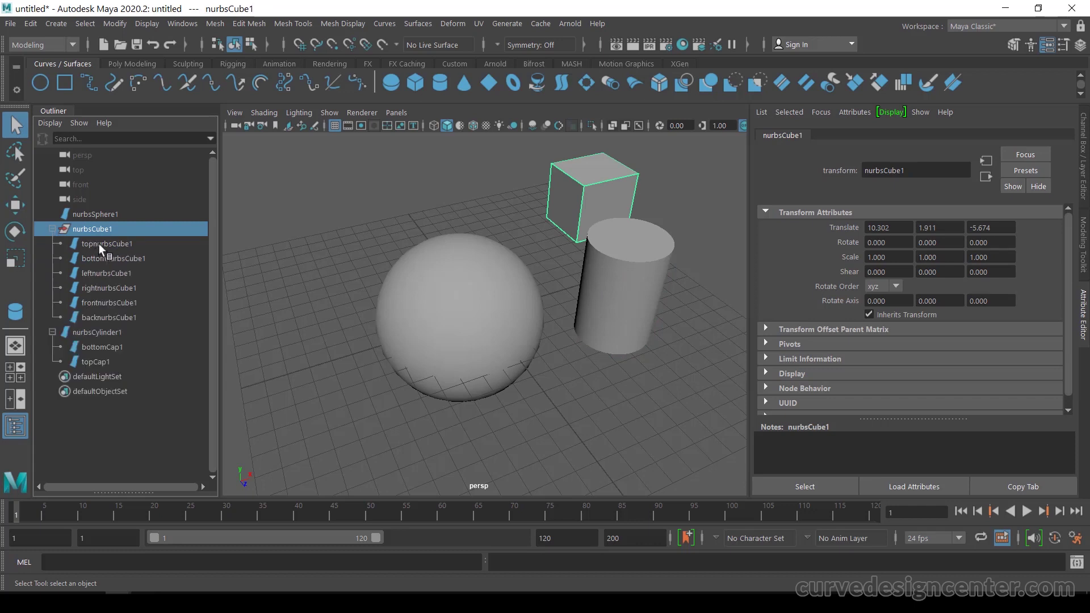
{"action": "left_click", "coordinate": [97, 242]}
{"action": "left_click", "coordinate": [103, 258]}
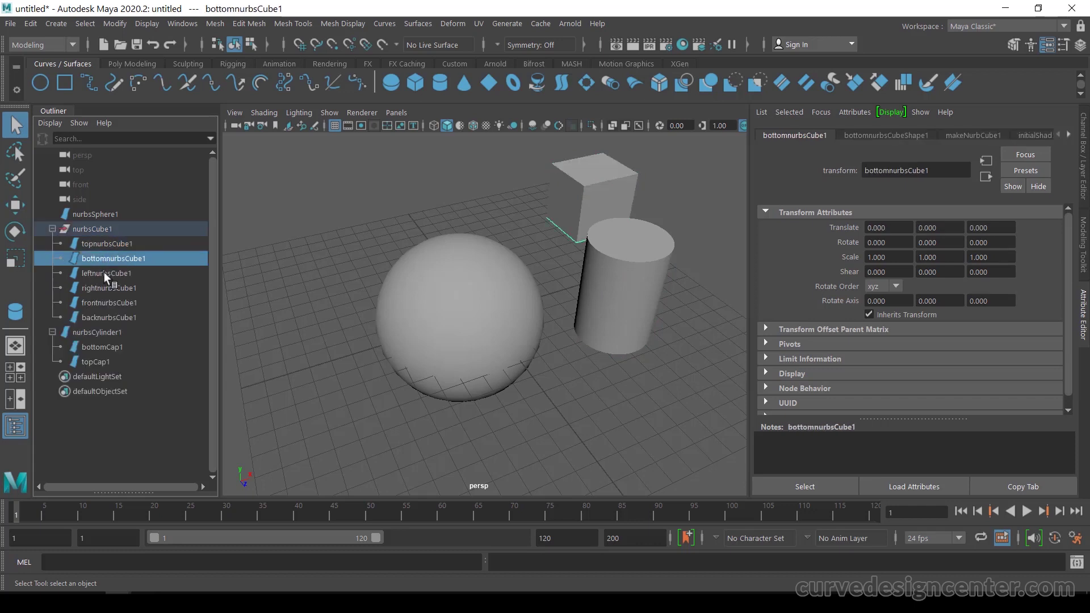
{"action": "left_click", "coordinate": [105, 273]}
{"action": "left_click", "coordinate": [105, 288]}
{"action": "left_click", "coordinate": [107, 301]}
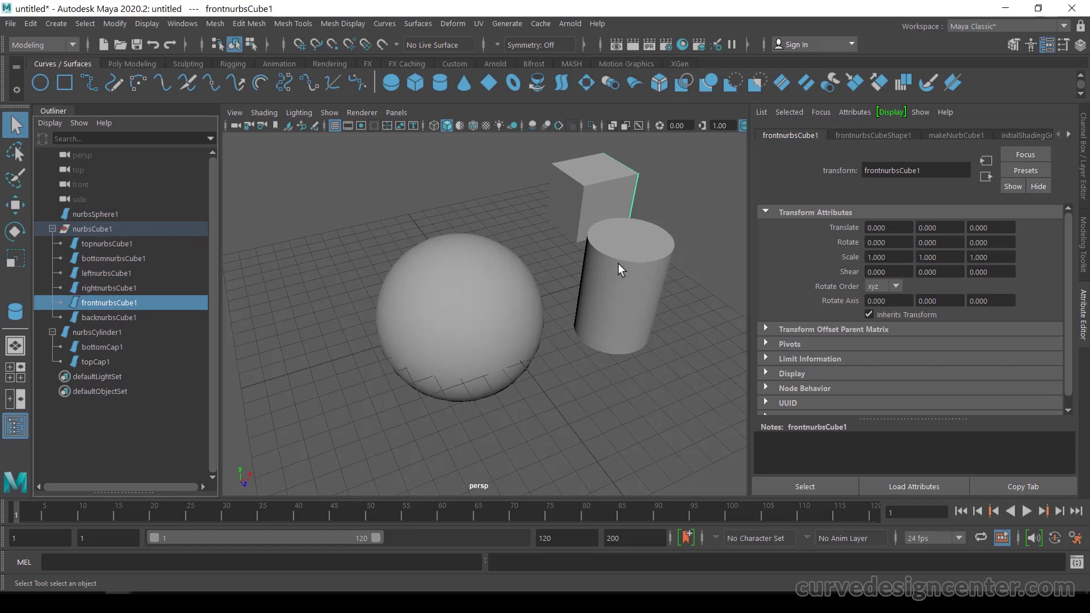
{"action": "left_click", "coordinate": [456, 305]}
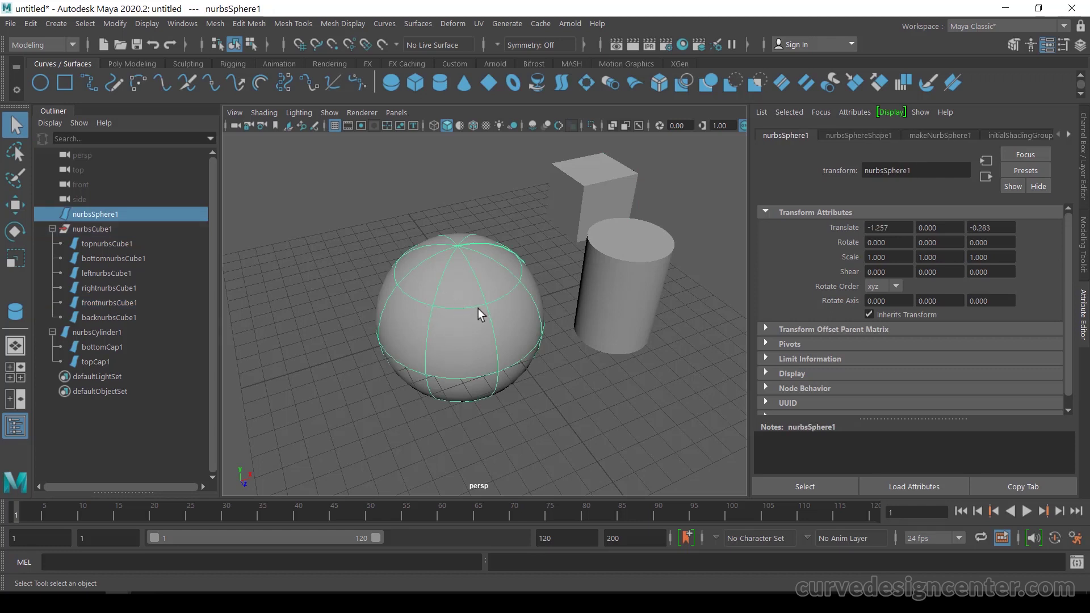
Move the sphere along X, Z and Y to translate -6.269, 1.142, -0.729
{"action": "left_click", "coordinate": [15, 208]}
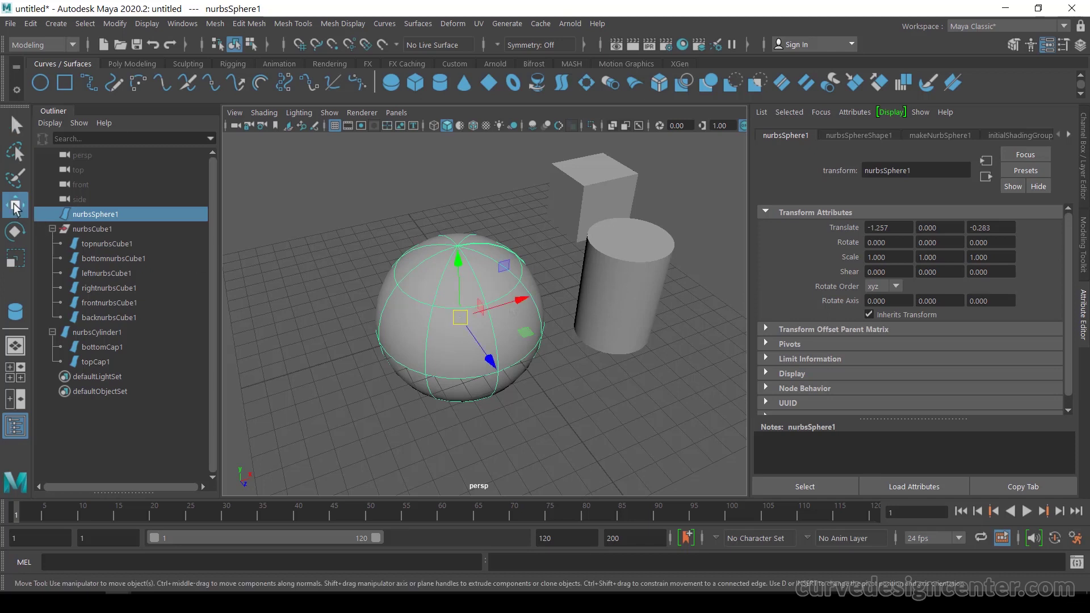
{"action": "left_click_drag", "start_coordinate": [510, 300], "coordinate": [433, 331]}
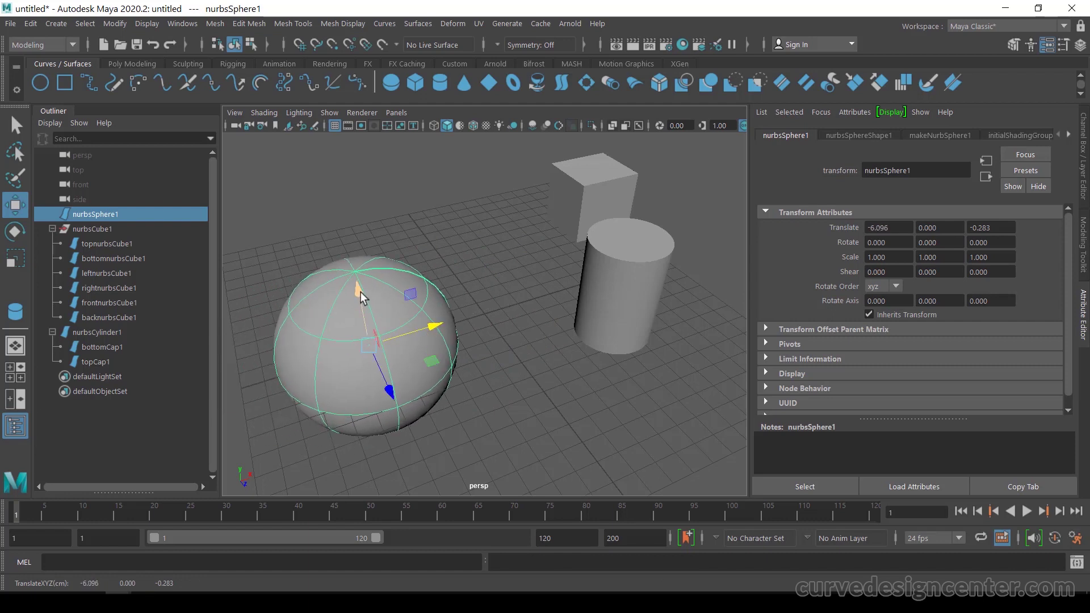
{"action": "mouse_move", "coordinate": [390, 391]}
{"action": "left_mouse_down"}
{"action": "mouse_move", "coordinate": [402, 421]}
{"action": "mouse_move", "coordinate": [356, 317]}
{"action": "mouse_move", "coordinate": [384, 378]}
{"action": "left_mouse_up"}
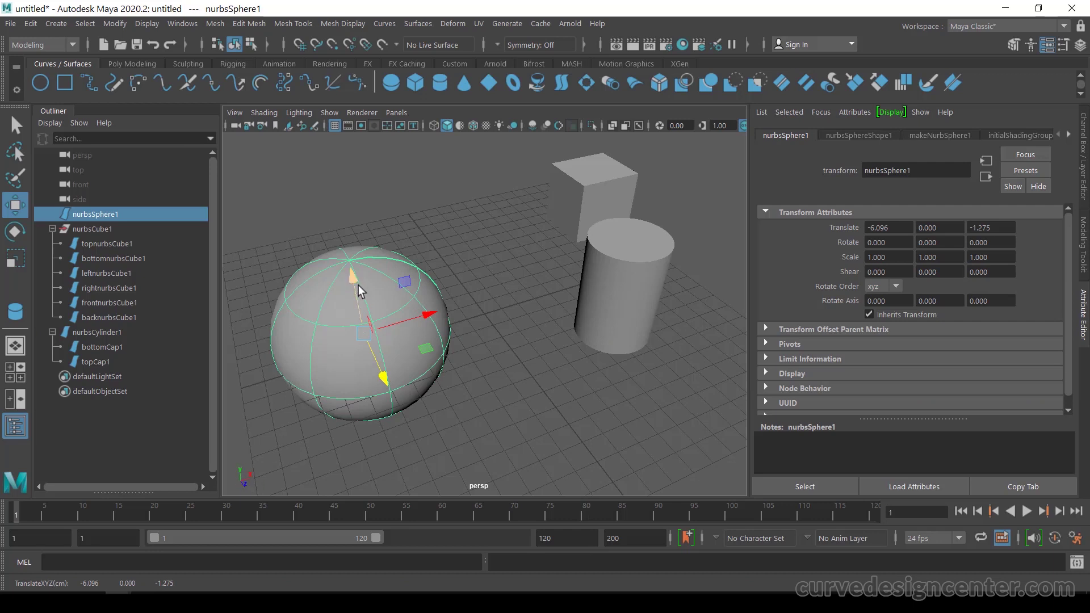
{"action": "left_click_drag", "start_coordinate": [355, 283], "coordinate": [366, 254]}
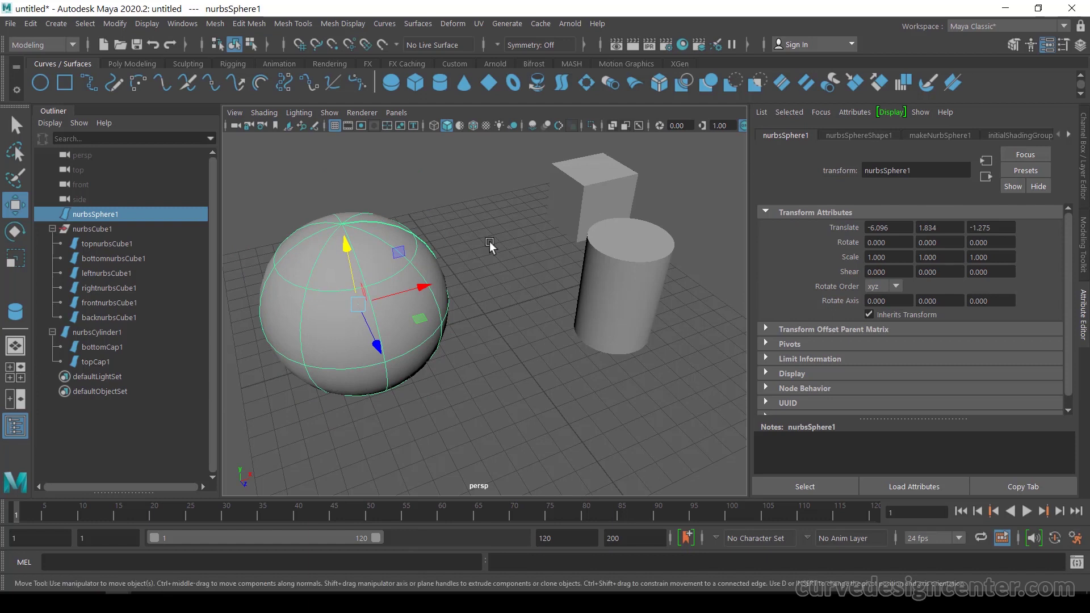
{"action": "left_click_drag", "start_coordinate": [358, 306], "coordinate": [360, 332]}
Move the cylinder to the far right, shifting it along Z to 4.500
{"action": "left_click", "coordinate": [627, 301]}
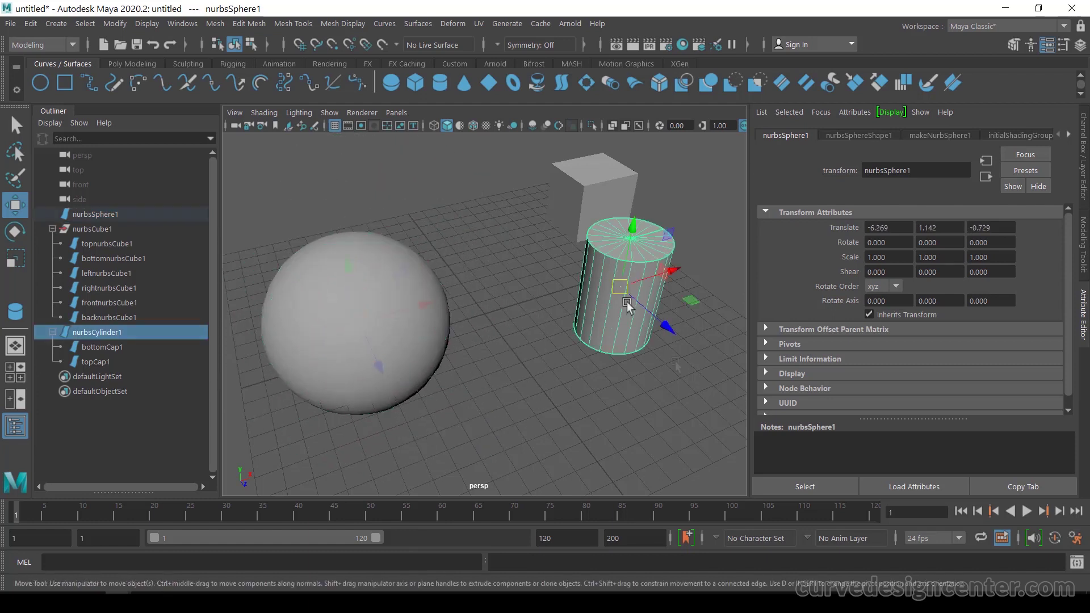
{"action": "left_click_drag", "start_coordinate": [621, 288], "coordinate": [724, 239]}
{"action": "left_click_drag", "start_coordinate": [722, 296], "coordinate": [718, 360]}
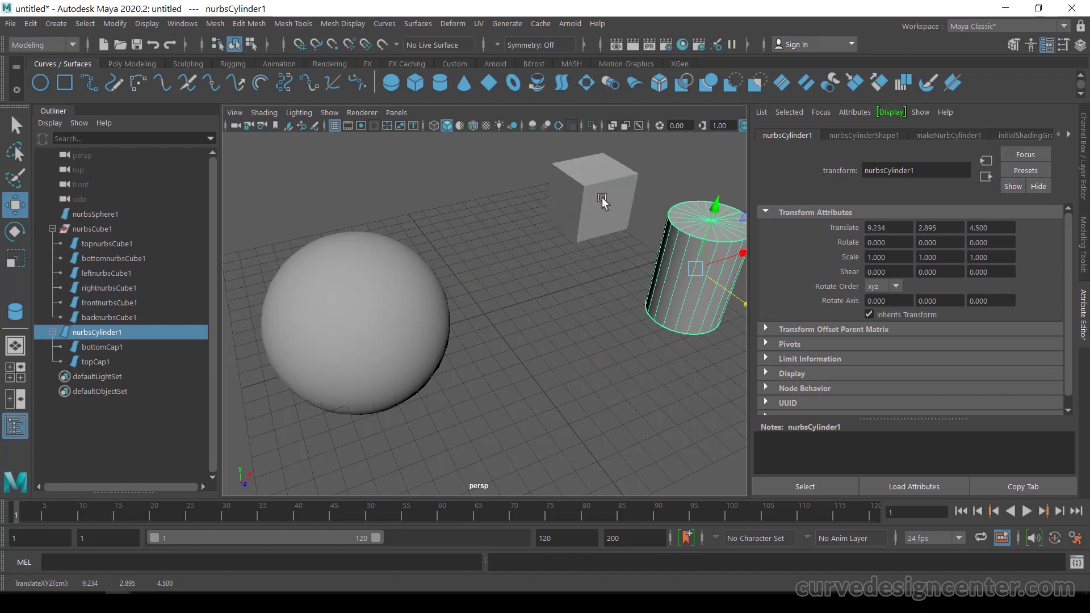
Marquee-select the cube's faces, move the cube nearer the sphere, then select the sphere
{"action": "left_click_drag", "start_coordinate": [511, 151], "coordinate": [631, 257]}
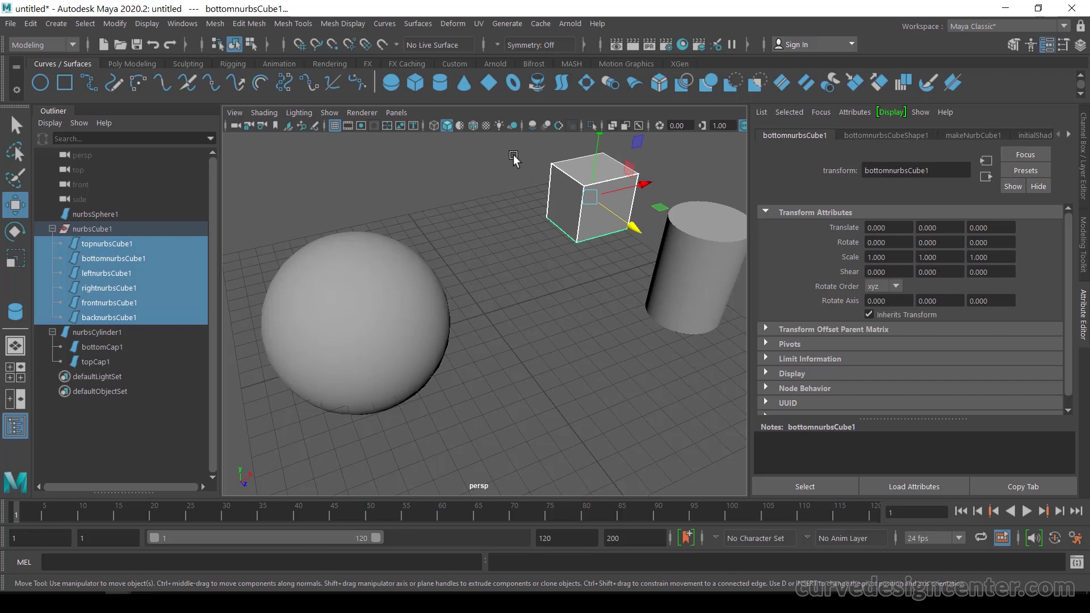
{"action": "left_click_drag", "start_coordinate": [513, 154], "coordinate": [624, 265]}
{"action": "left_click_drag", "start_coordinate": [591, 196], "coordinate": [579, 268]}
{"action": "mouse_move", "coordinate": [550, 167]}
{"action": "left_mouse_down"}
{"action": "mouse_move", "coordinate": [552, 136]}
{"action": "mouse_move", "coordinate": [551, 150]}
{"action": "left_mouse_up"}
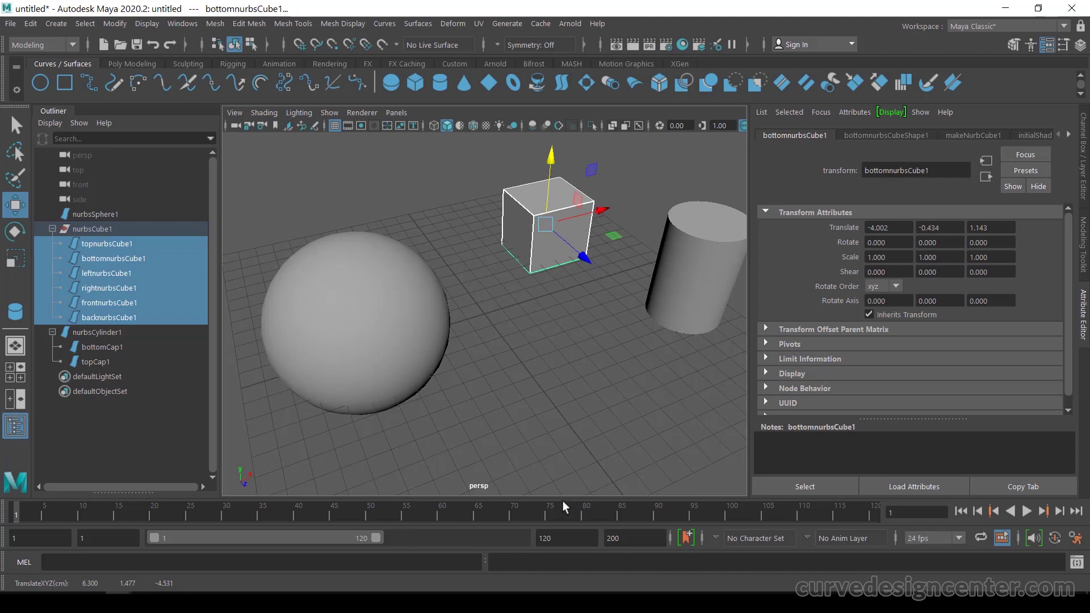
{"action": "left_click", "coordinate": [542, 339]}
{"action": "left_click", "coordinate": [356, 324]}
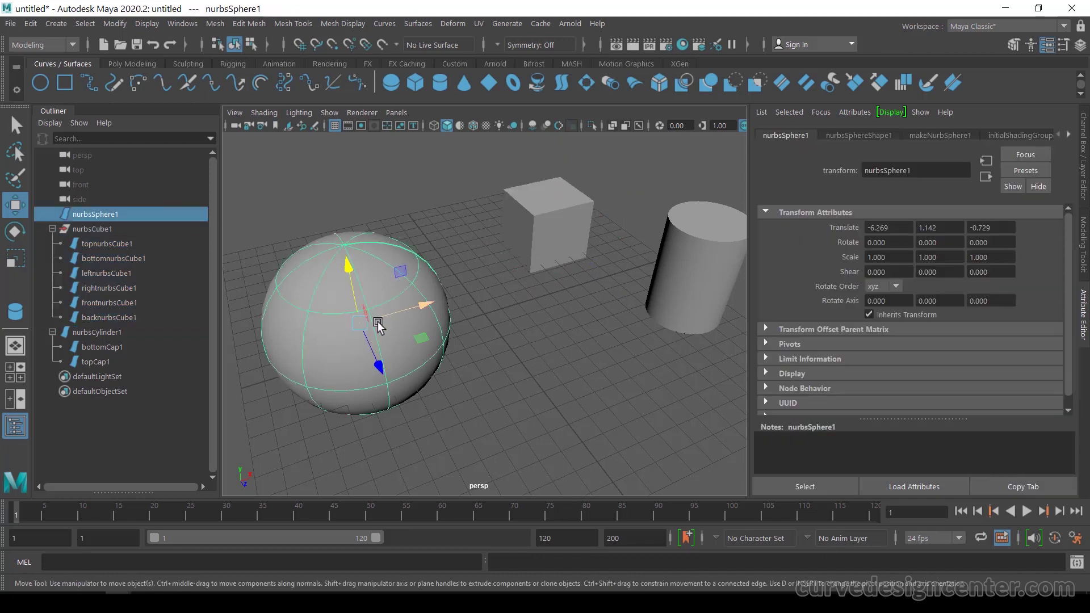
Rotate the sphere about Y and X, undo back to rotation 0, 0, 0, and deselect
{"action": "left_click", "coordinate": [14, 231]}
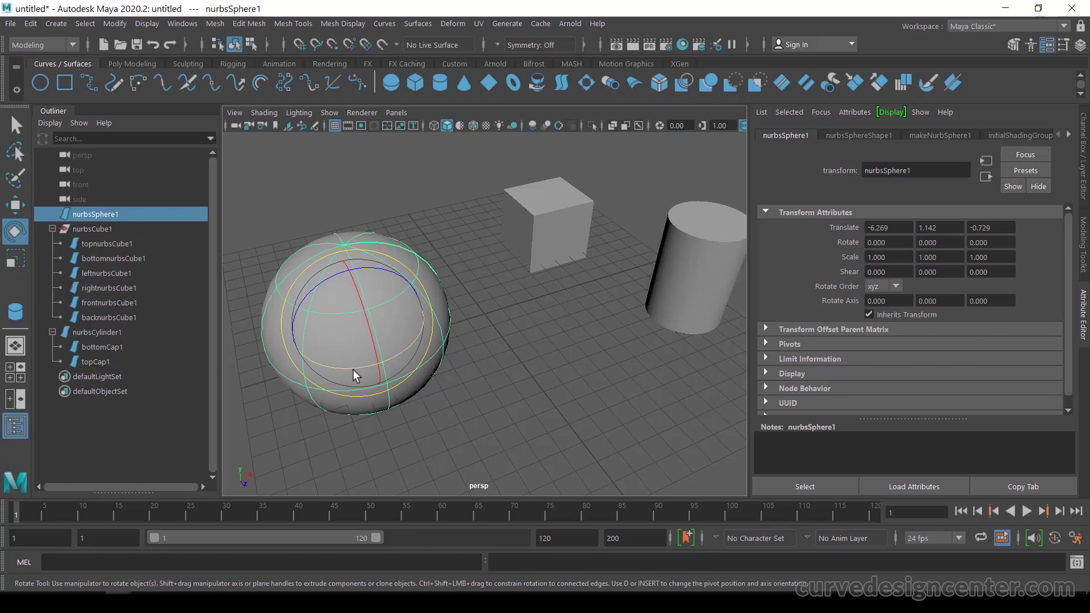
{"action": "left_click_drag", "start_coordinate": [354, 369], "coordinate": [309, 277]}
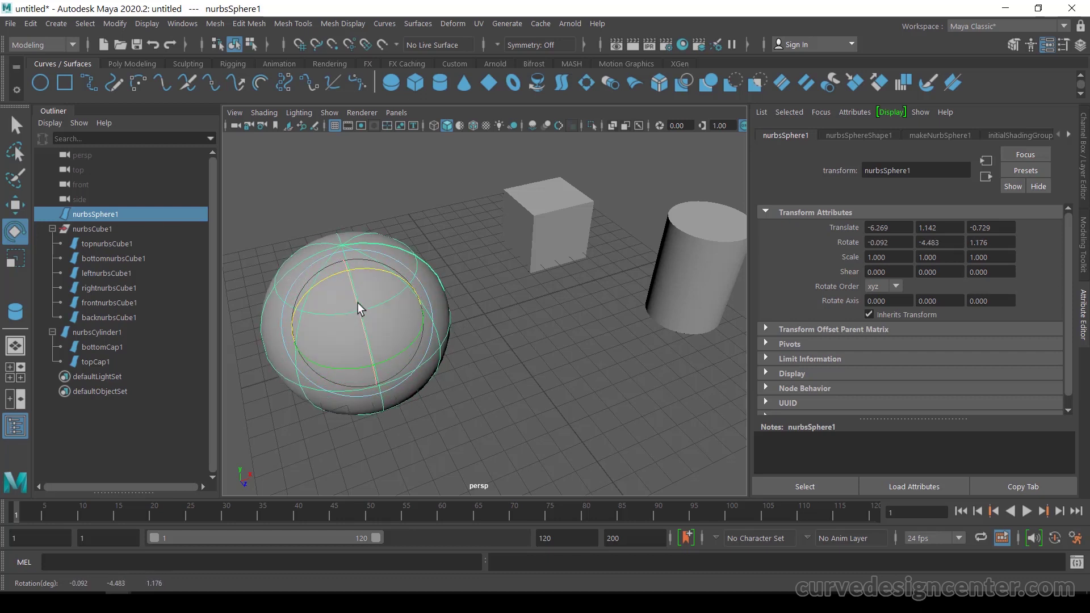
{"action": "mouse_move", "coordinate": [358, 303]}
{"action": "left_mouse_down"}
{"action": "mouse_move", "coordinate": [374, 365]}
{"action": "mouse_move", "coordinate": [369, 307]}
{"action": "mouse_move", "coordinate": [371, 349]}
{"action": "mouse_move", "coordinate": [303, 322]}
{"action": "mouse_move", "coordinate": [396, 300]}
{"action": "mouse_move", "coordinate": [308, 316]}
{"action": "mouse_move", "coordinate": [340, 311]}
{"action": "left_mouse_up"}
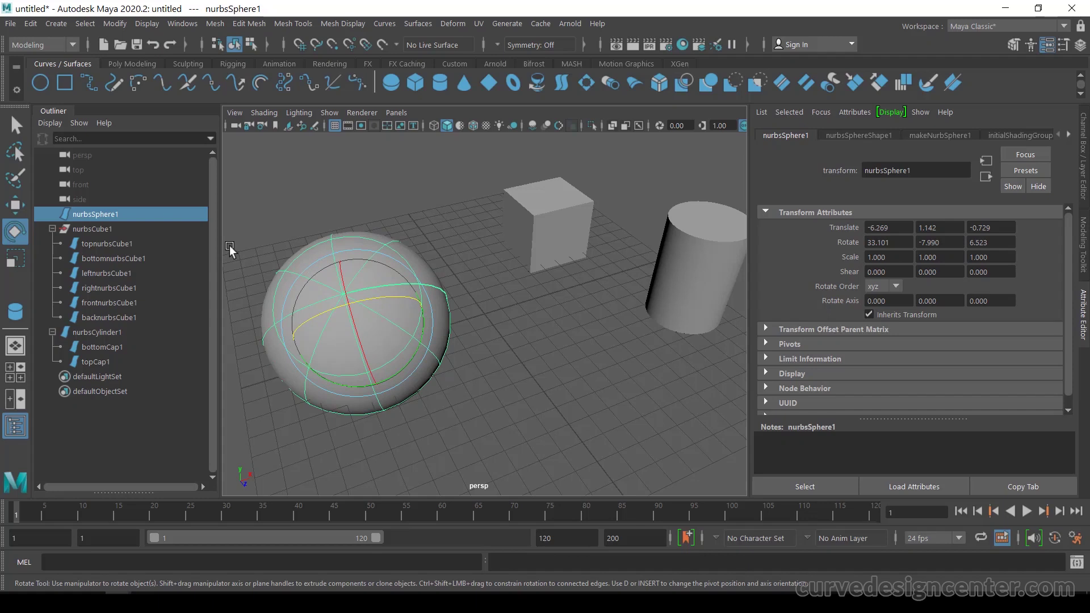
{"action": "key", "text": "ctrl+z"}
{"action": "key", "text": "ctrl+z"}
{"action": "key", "text": "ctrl+z"}
{"action": "key", "text": "ctrl+z"}
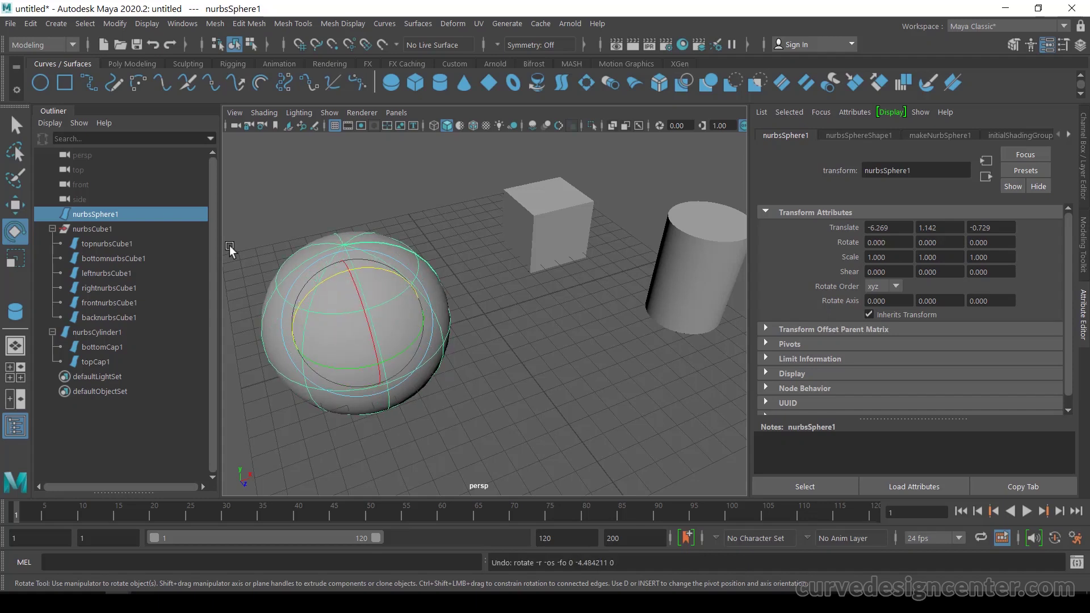
{"action": "left_click", "coordinate": [405, 195]}
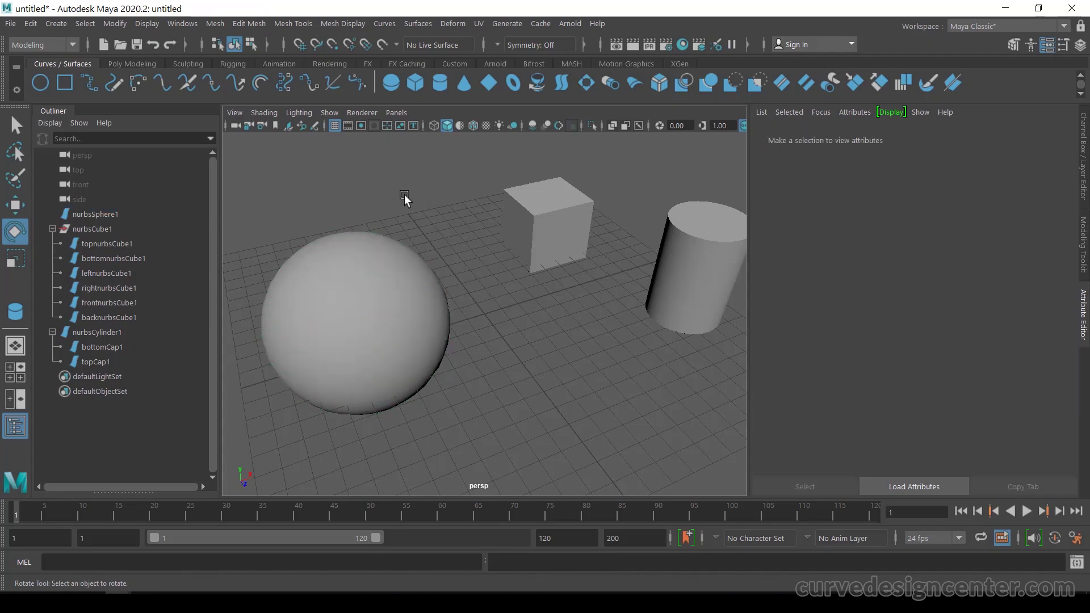
Try stretching the sphere along X and Y, undo it, then scale it uniformly to 0.713
{"action": "left_click", "coordinate": [14, 259]}
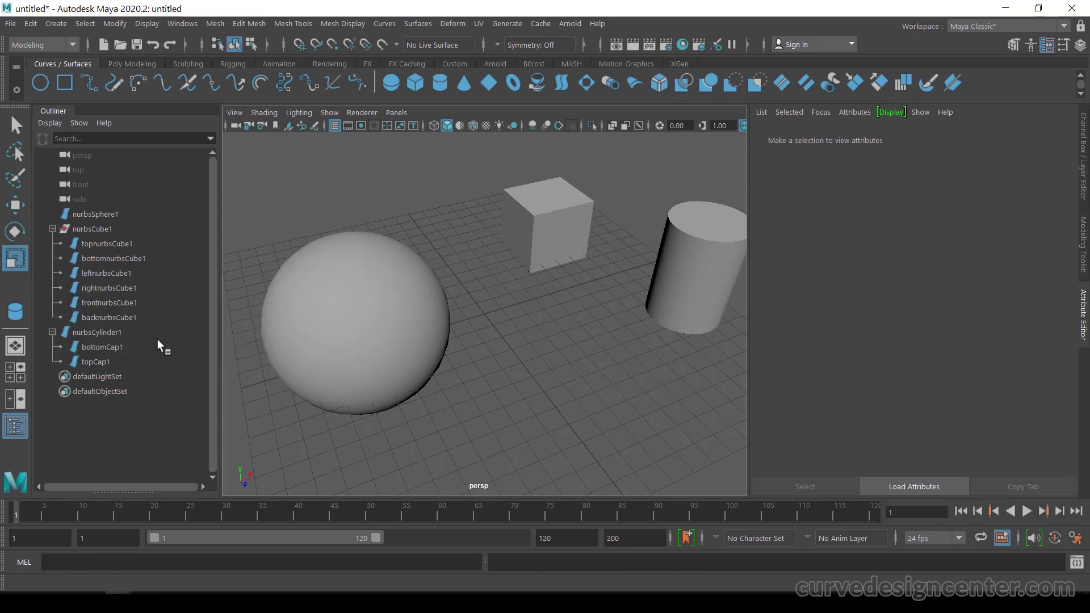
{"action": "left_click", "coordinate": [369, 316]}
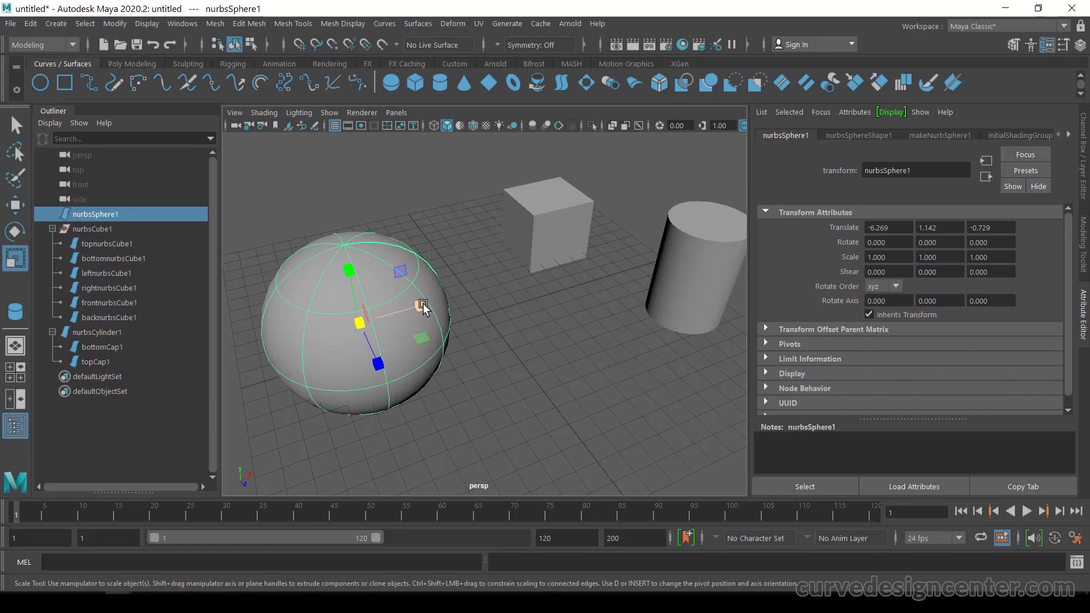
{"action": "mouse_move", "coordinate": [422, 306]}
{"action": "left_mouse_down"}
{"action": "mouse_move", "coordinate": [377, 319]}
{"action": "mouse_move", "coordinate": [431, 303]}
{"action": "mouse_move", "coordinate": [375, 323]}
{"action": "mouse_move", "coordinate": [433, 305]}
{"action": "left_mouse_up"}
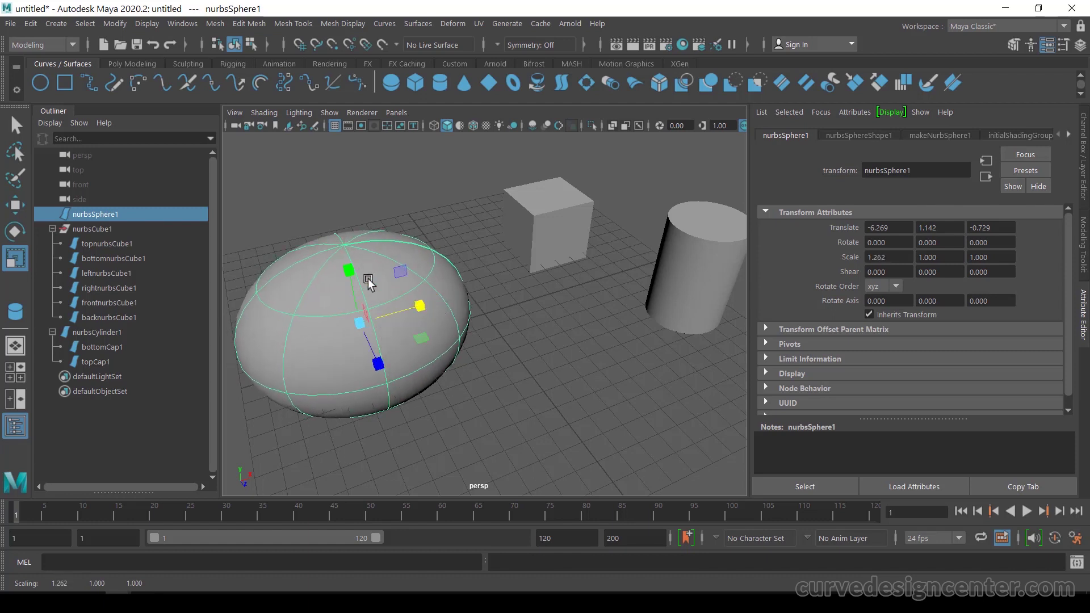
{"action": "mouse_move", "coordinate": [353, 275]}
{"action": "left_mouse_down"}
{"action": "mouse_move", "coordinate": [358, 302]}
{"action": "mouse_move", "coordinate": [349, 245]}
{"action": "mouse_move", "coordinate": [358, 281]}
{"action": "mouse_move", "coordinate": [349, 268]}
{"action": "left_mouse_up"}
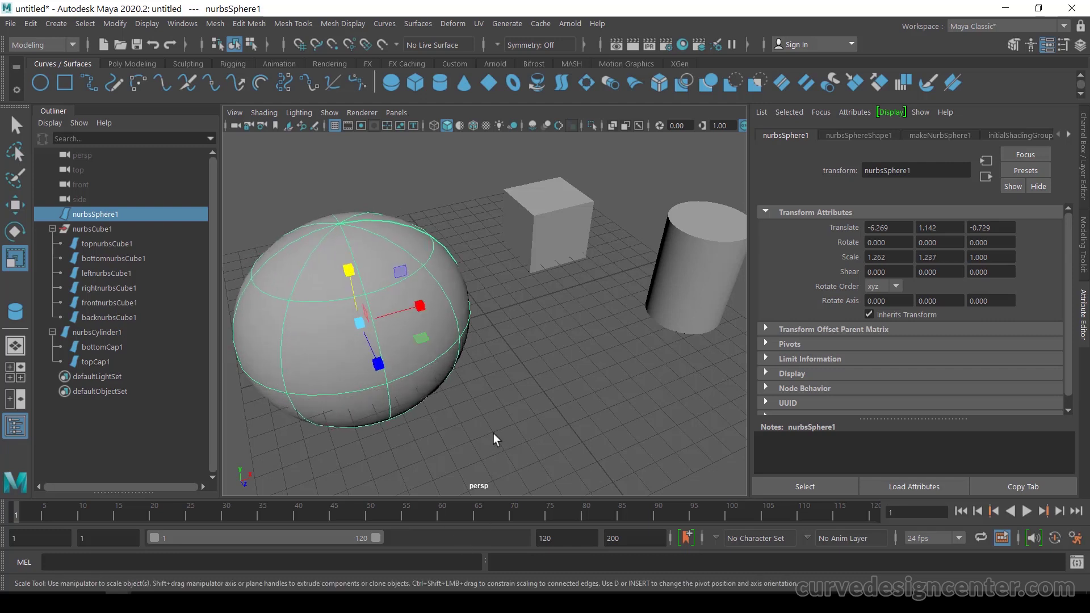
{"action": "key", "text": "ctrl+z"}
{"action": "key", "text": "ctrl+z"}
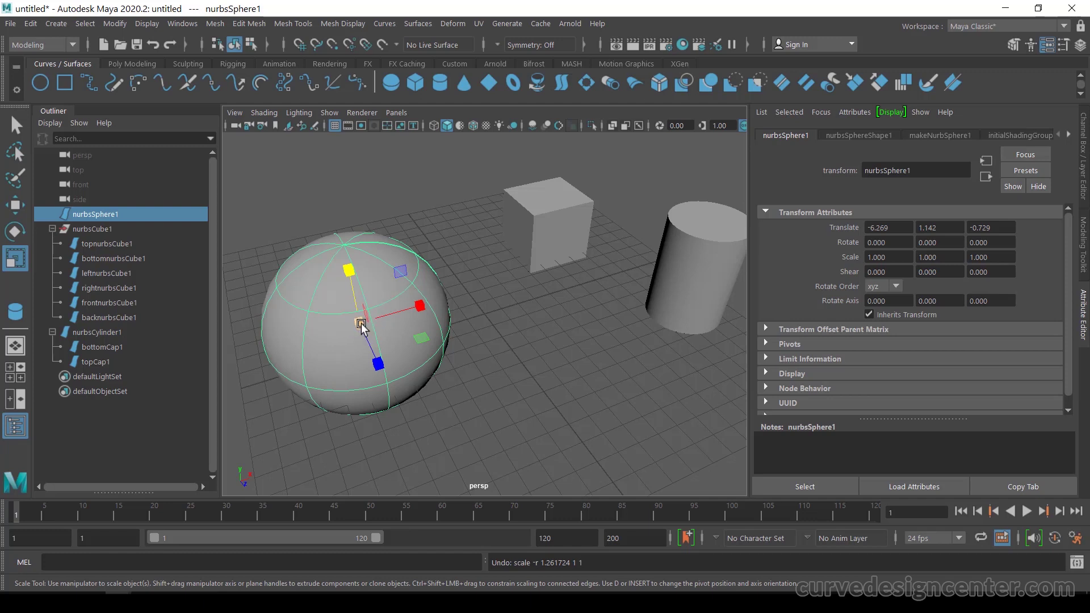
{"action": "left_click_drag", "start_coordinate": [361, 327], "coordinate": [409, 382]}
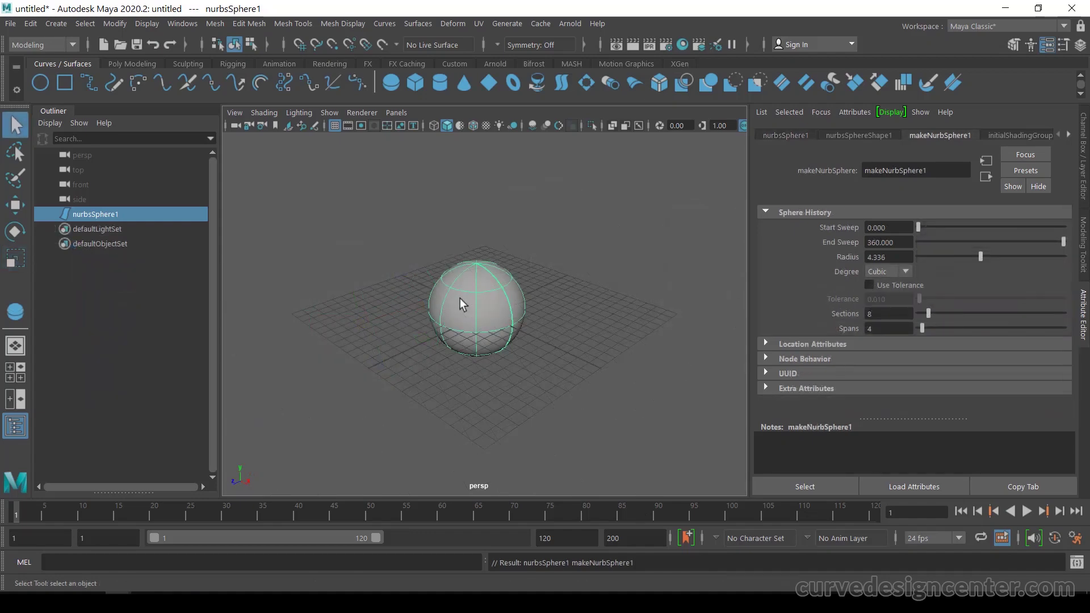
Dolly the camera in and out on the lone NURBS sphere, then hold Alt to tumble
{"action": "scroll", "coordinate": [460, 298], "scroll_direction": "down", "scroll_amount": 5}
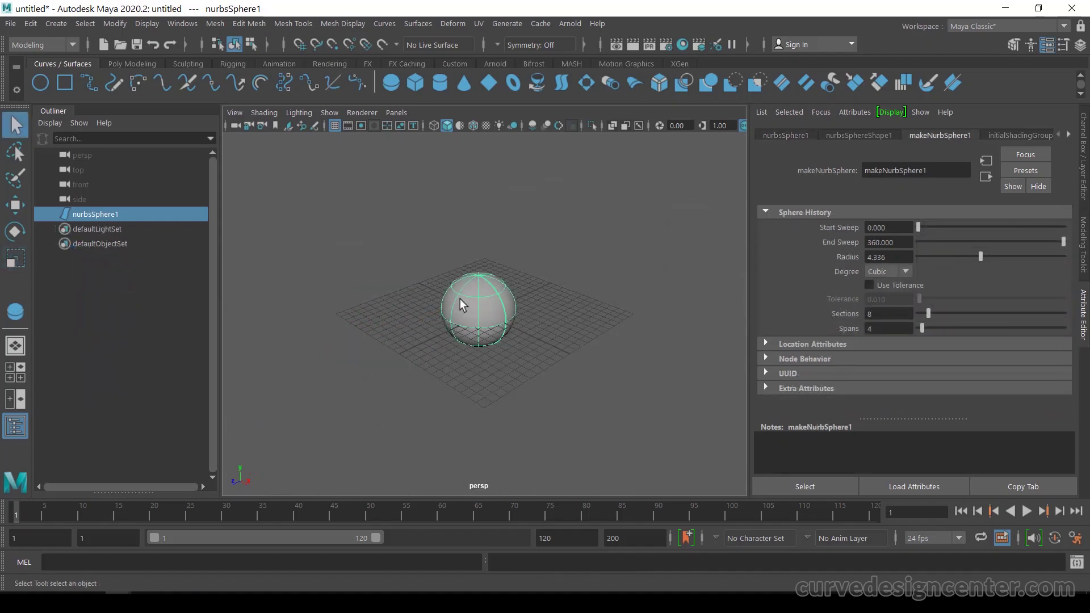
{"action": "scroll", "coordinate": [459, 298], "scroll_direction": "up", "scroll_amount": 6}
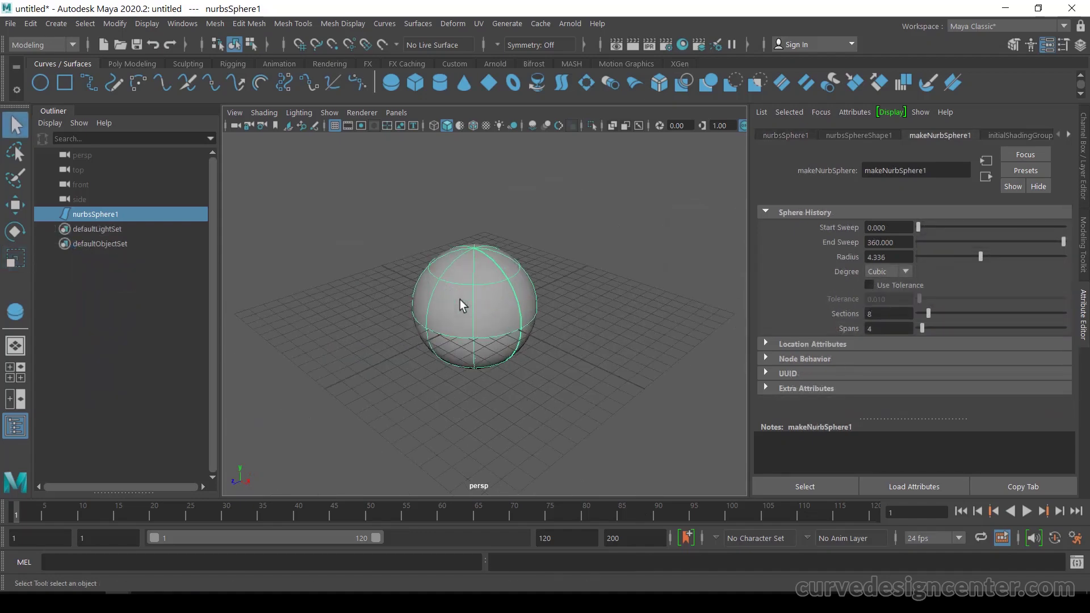
{"action": "scroll", "coordinate": [459, 300], "scroll_direction": "down", "scroll_amount": 6}
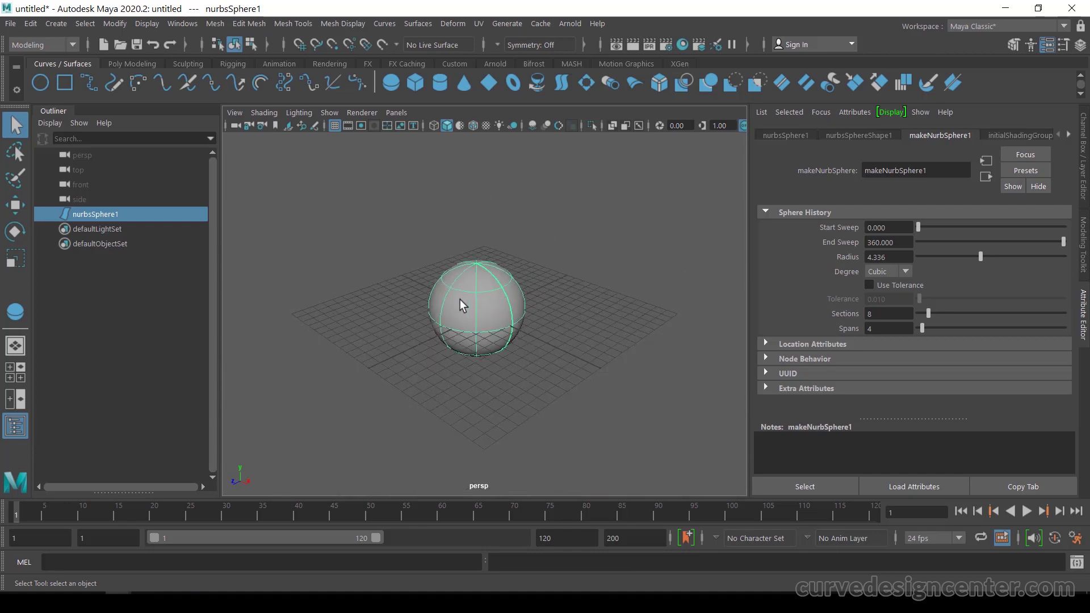
{"action": "scroll", "coordinate": [460, 300], "scroll_direction": "up", "scroll_amount": 6}
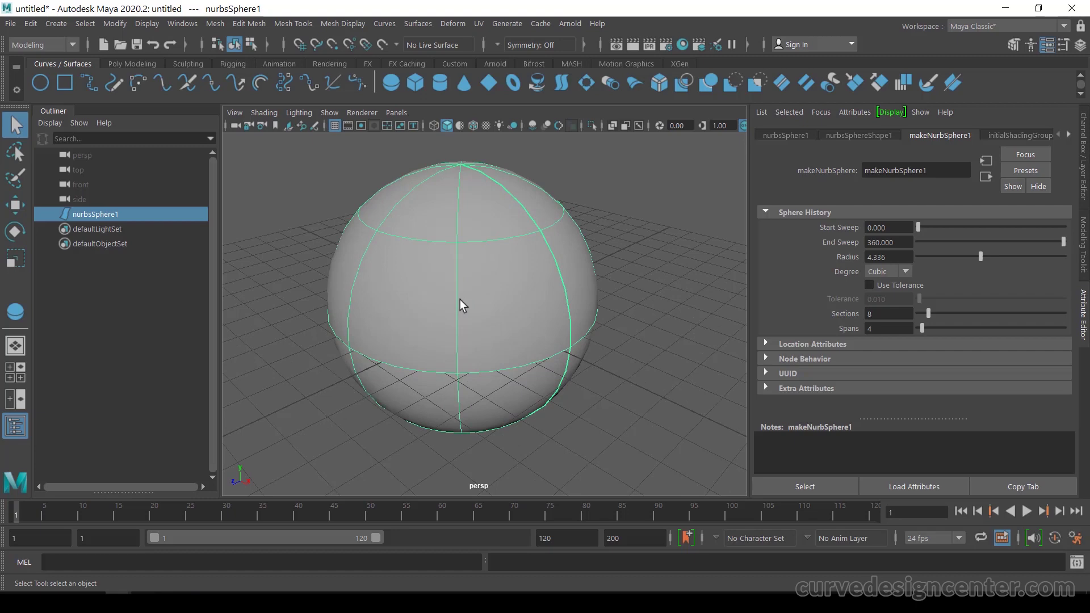
{"action": "scroll", "coordinate": [460, 299], "scroll_direction": "down", "scroll_amount": 5}
{"action": "scroll", "coordinate": [460, 300], "scroll_direction": "up", "scroll_amount": 4}
{"action": "scroll", "coordinate": [460, 305], "scroll_direction": "up", "scroll_amount": 2}
{"action": "scroll", "coordinate": [460, 305], "scroll_direction": "down", "scroll_amount": 3}
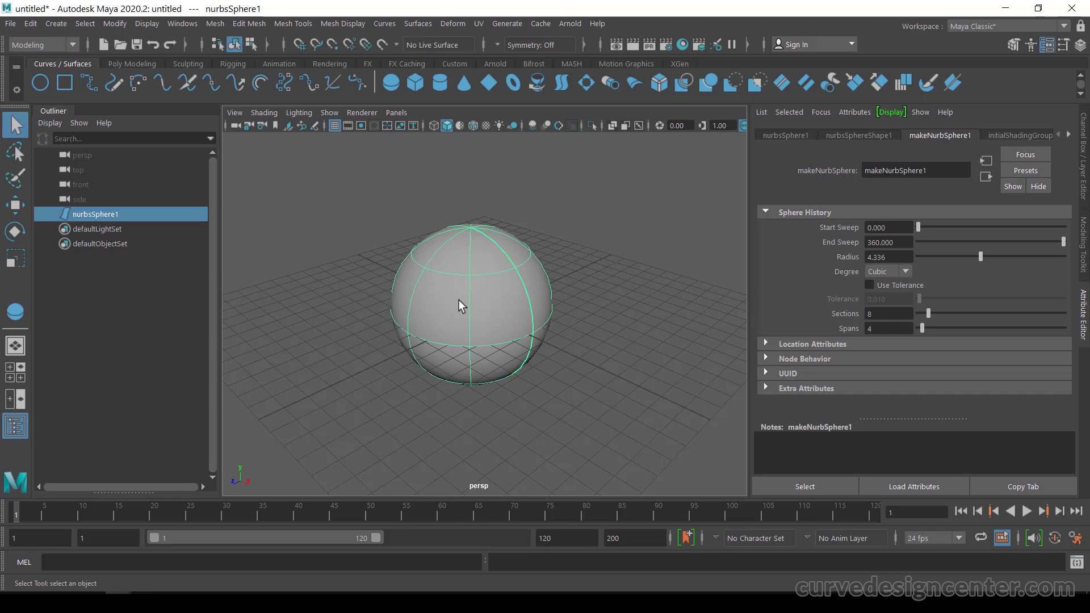
{"action": "key", "text": "alt"}
Orbit the perspective view around the sphere, then show the top, persp, front and side views
{"action": "left_click_drag", "start_coordinate": [459, 300], "coordinate": [525, 304], "text": "alt"}
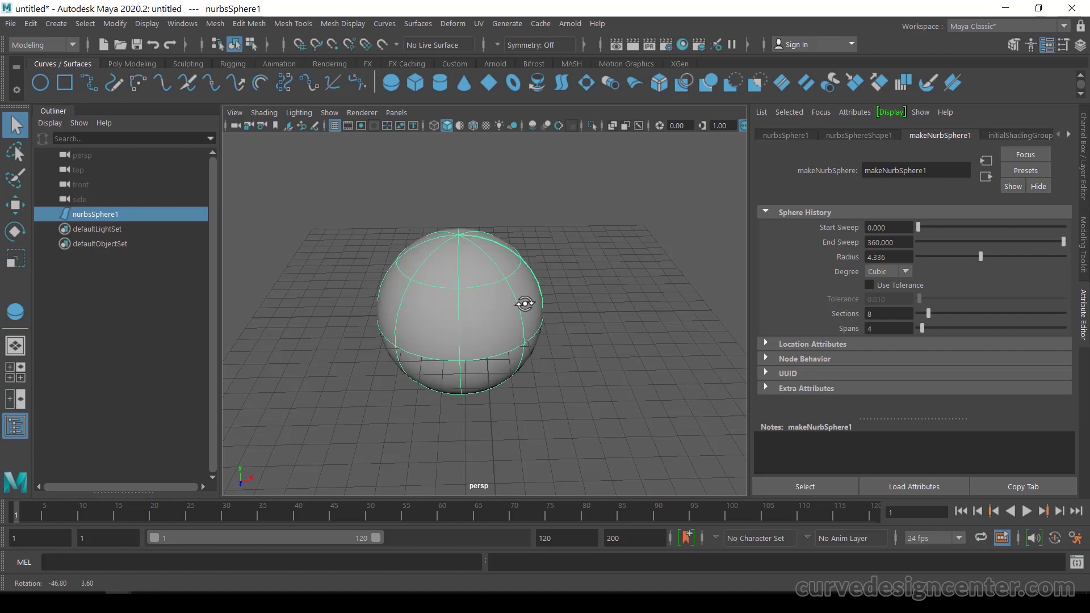
{"action": "left_click_drag", "start_coordinate": [516, 305], "coordinate": [559, 311], "text": "alt"}
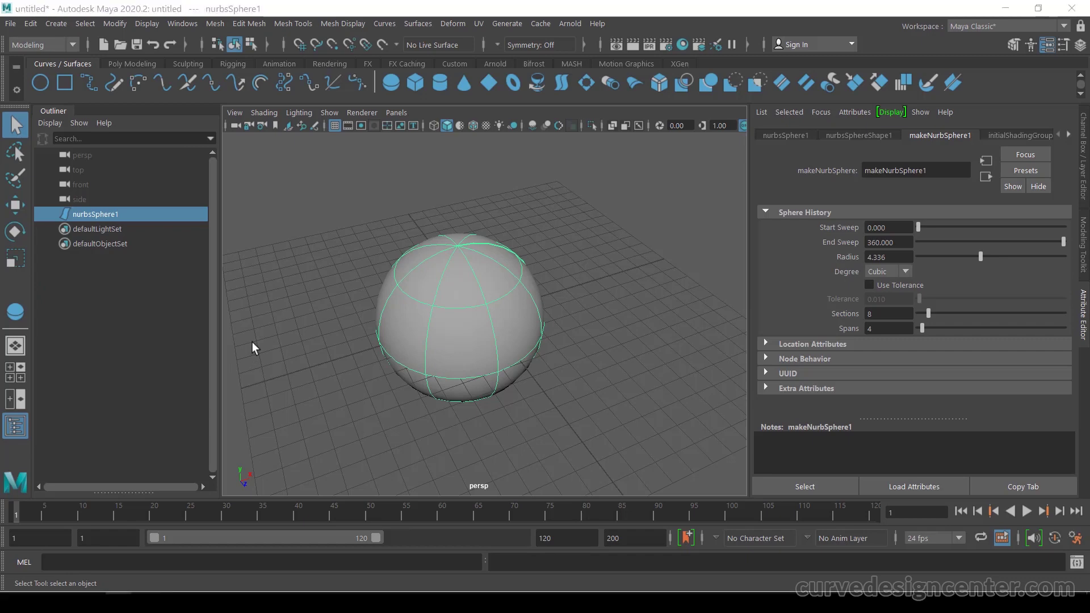
{"action": "key", "text": "space"}
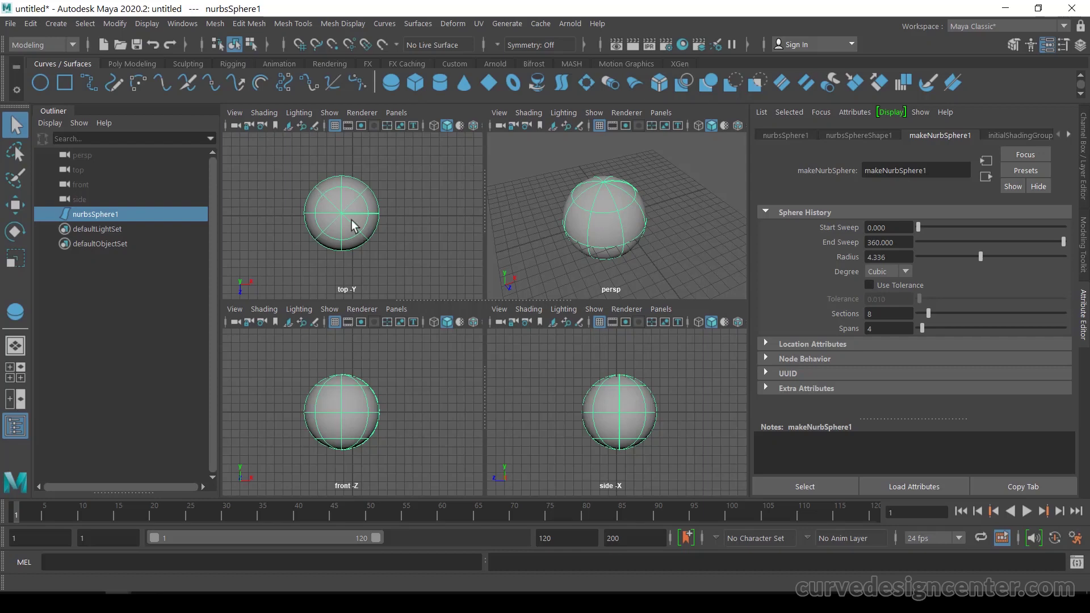
Maximize and restore the top, front and side views in turn, ending maximized on perspective
{"action": "key", "text": "space"}
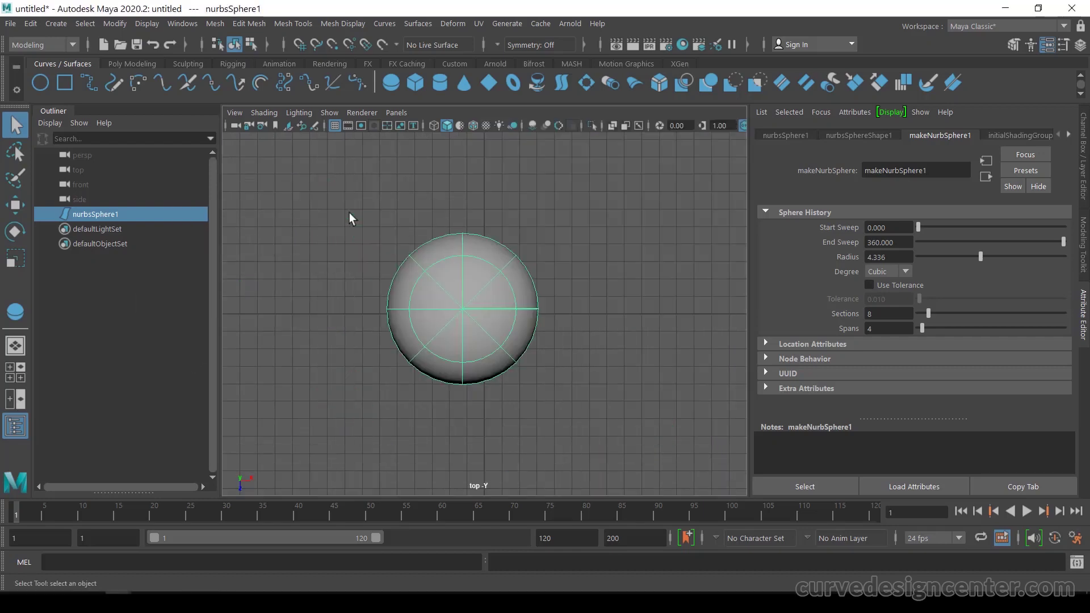
{"action": "key", "text": "space"}
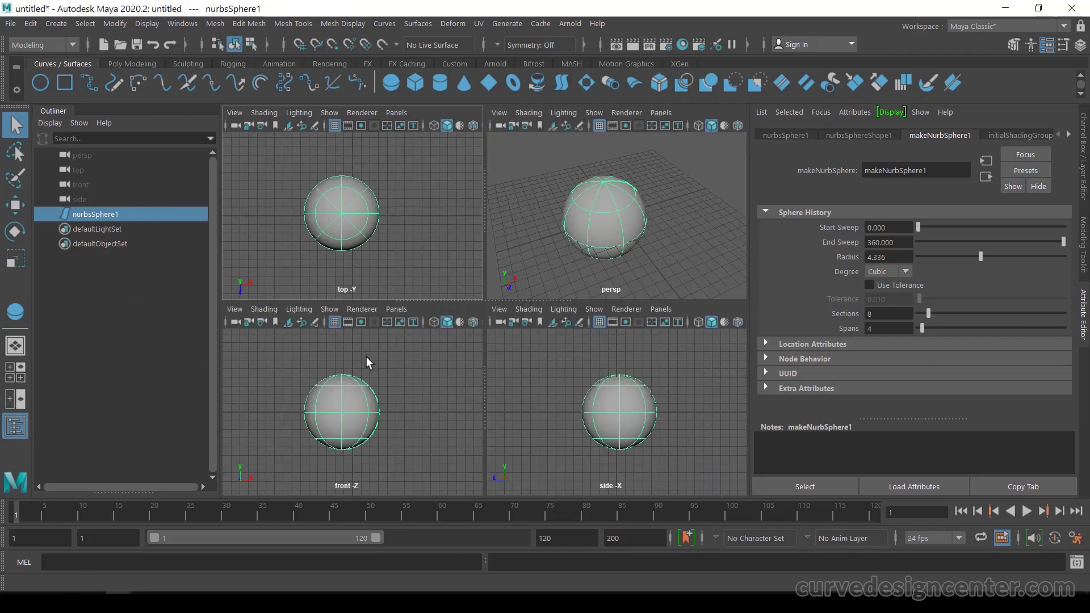
{"action": "key", "text": "space"}
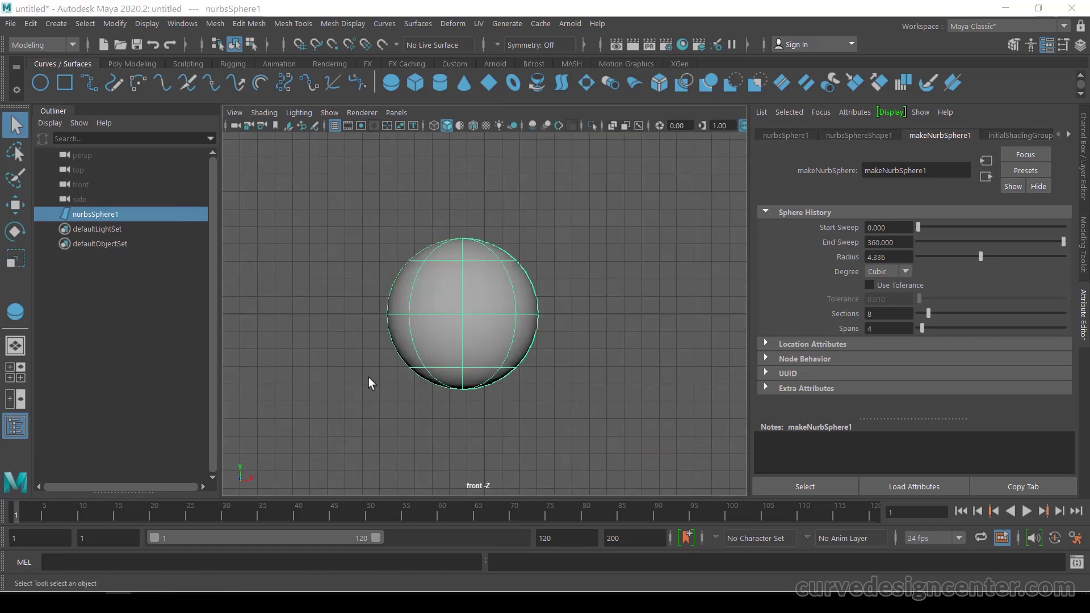
{"action": "key", "text": "space"}
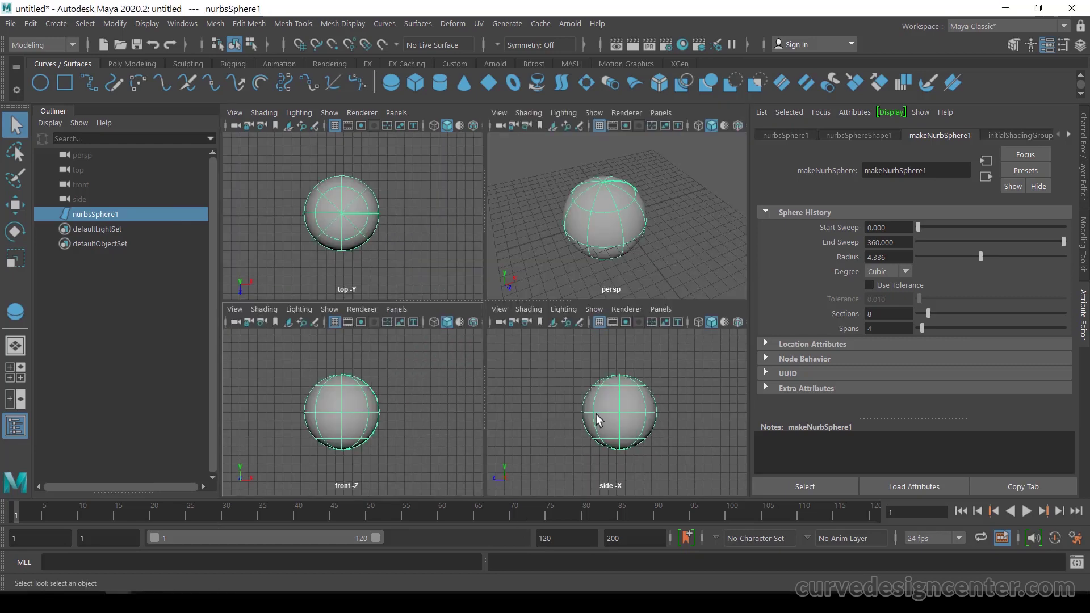
{"action": "key", "text": "space"}
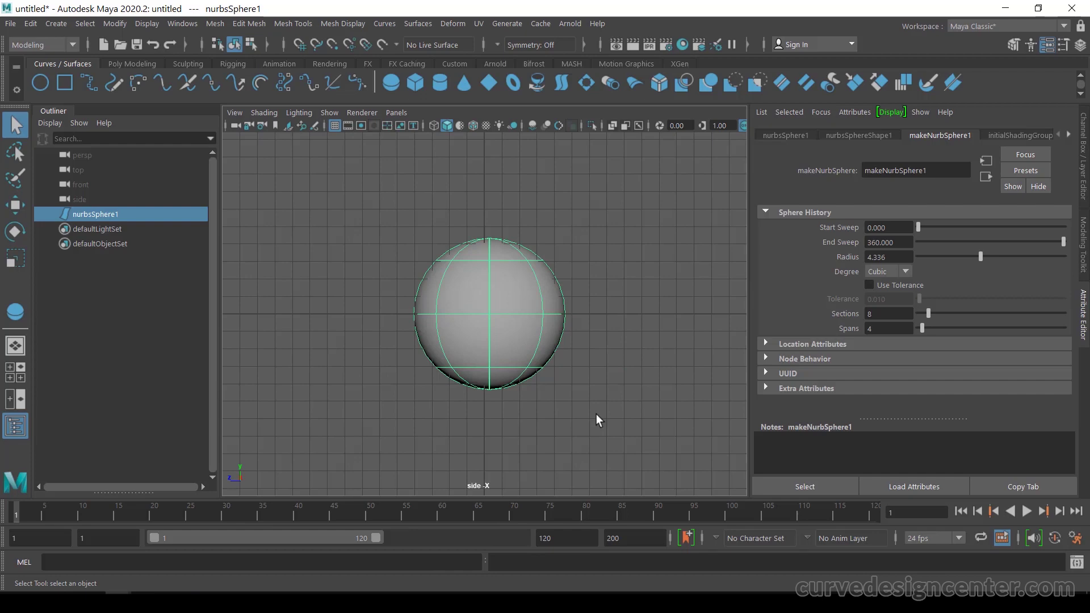
{"action": "key", "text": "space"}
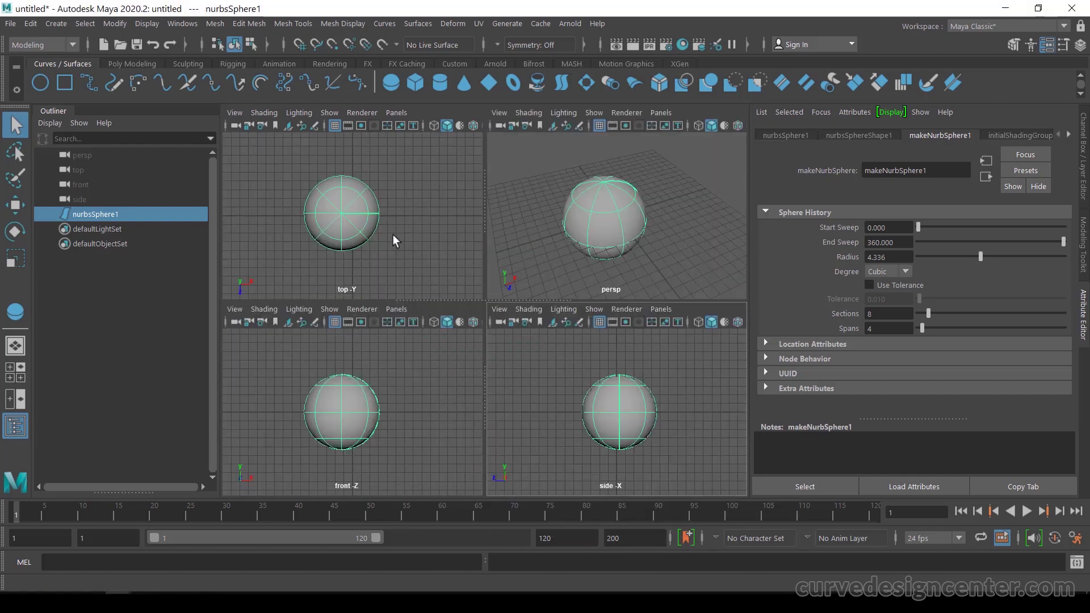
{"action": "key", "text": "space"}
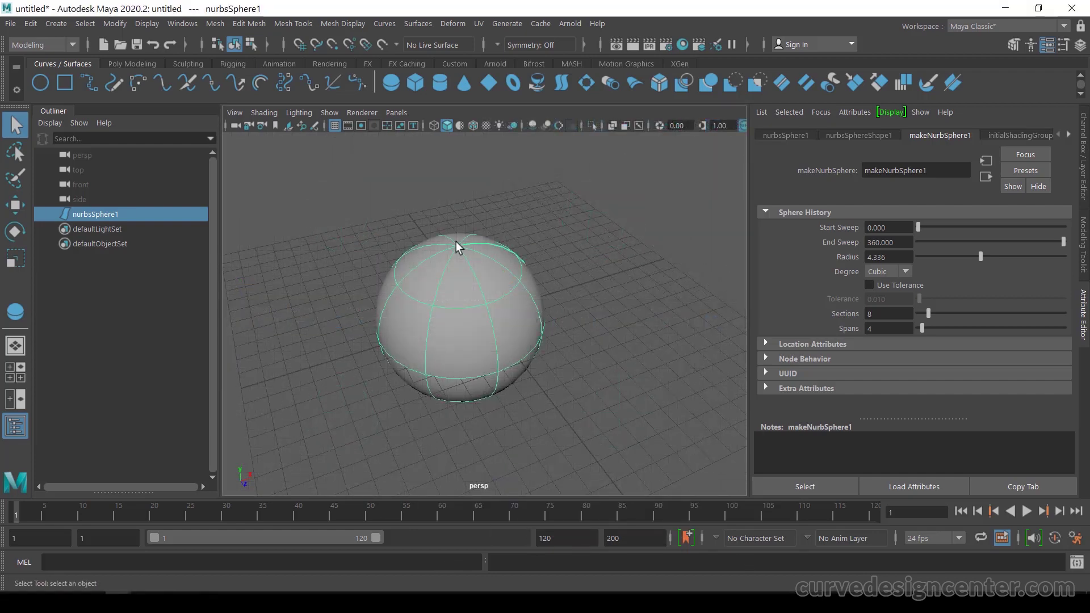